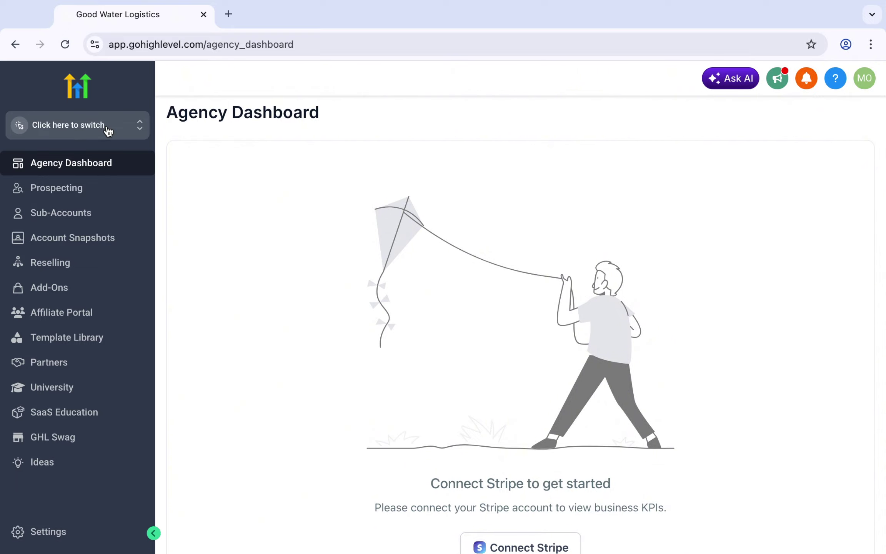
# Switch to the Good Water Dispatching sub-account and open its Launchpad
pyautogui.click(59, 126)
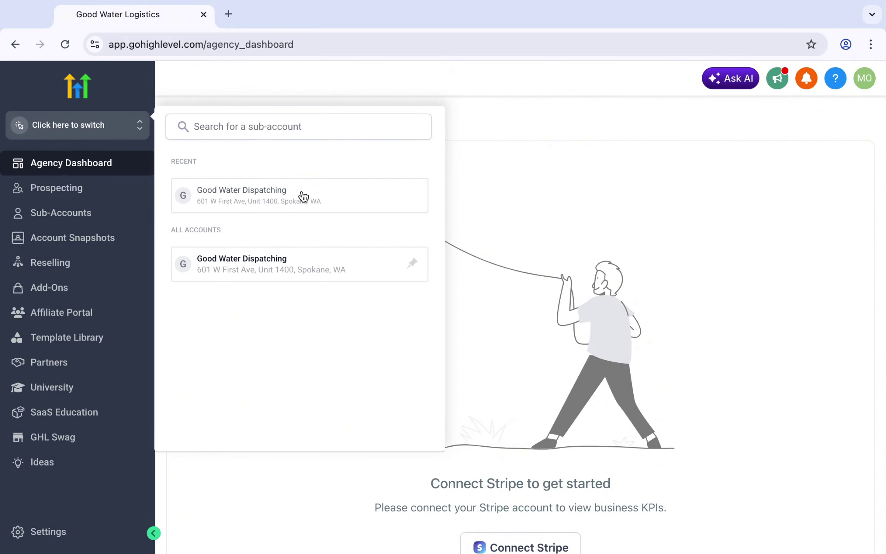
pyautogui.click(304, 197)
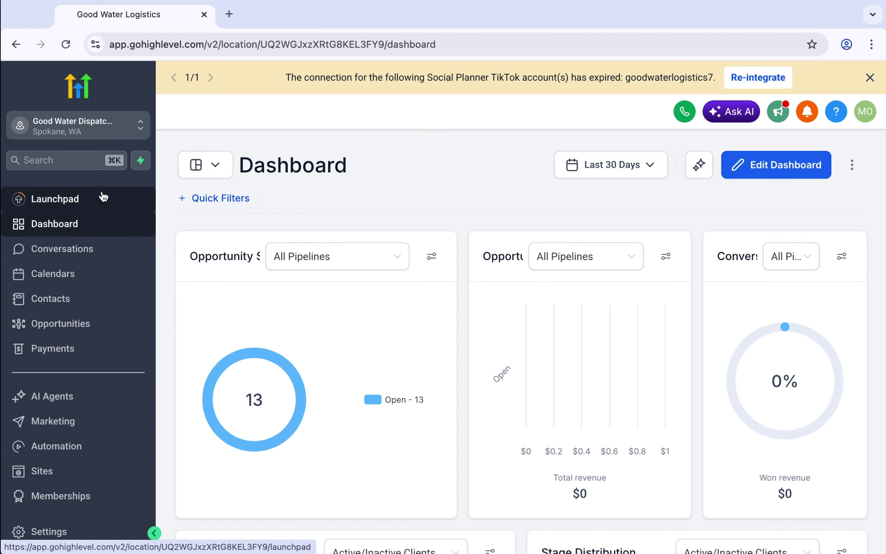
pyautogui.click(77, 199)
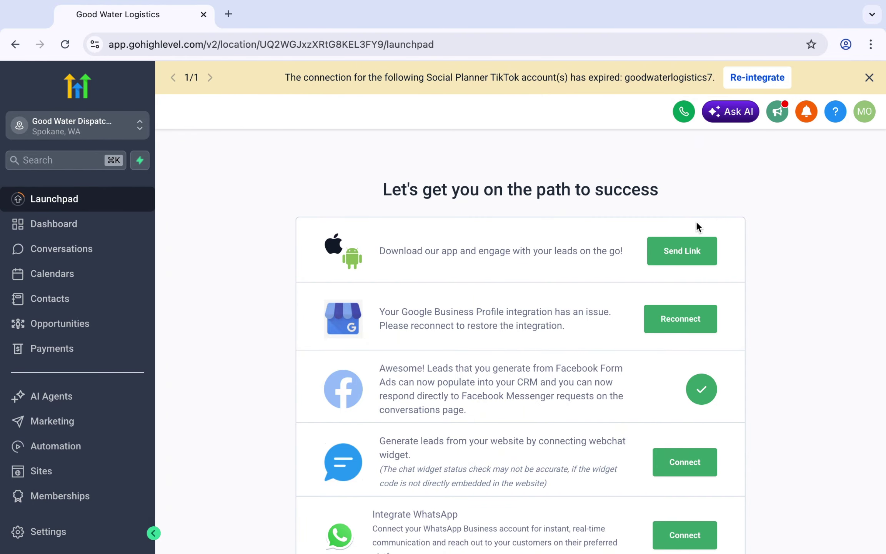
# Review the setup and integration options listed on the Launchpad, from the mobile app to adding team members
pyautogui.scroll(-7, 636, 386)
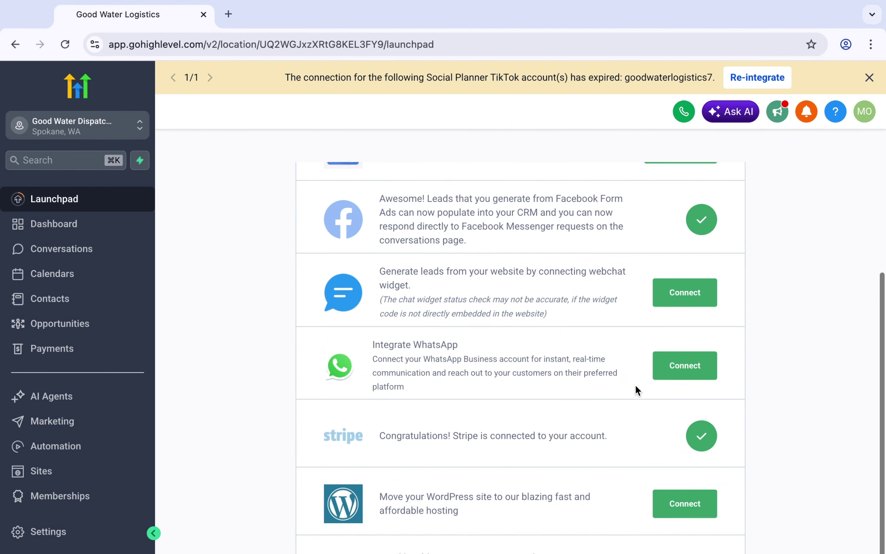
pyautogui.scroll(7, 635, 387)
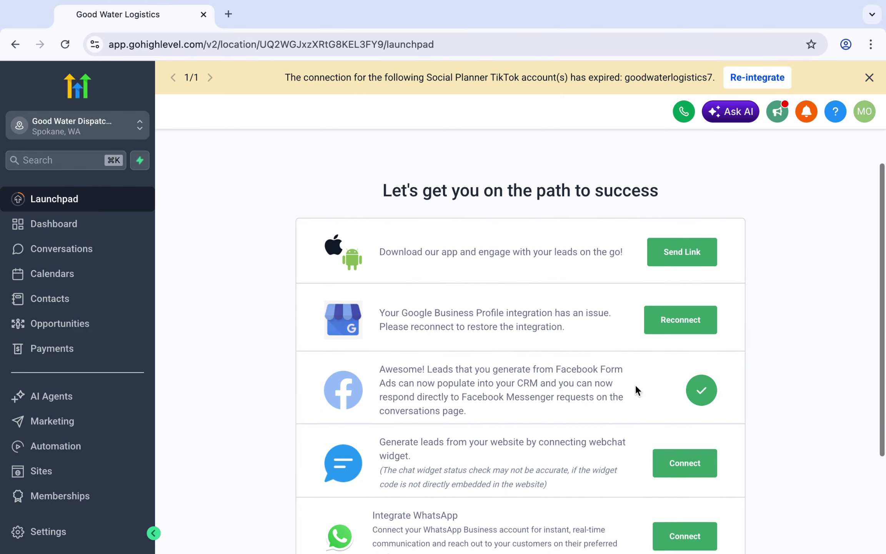
pyautogui.scroll(-6, 635, 388)
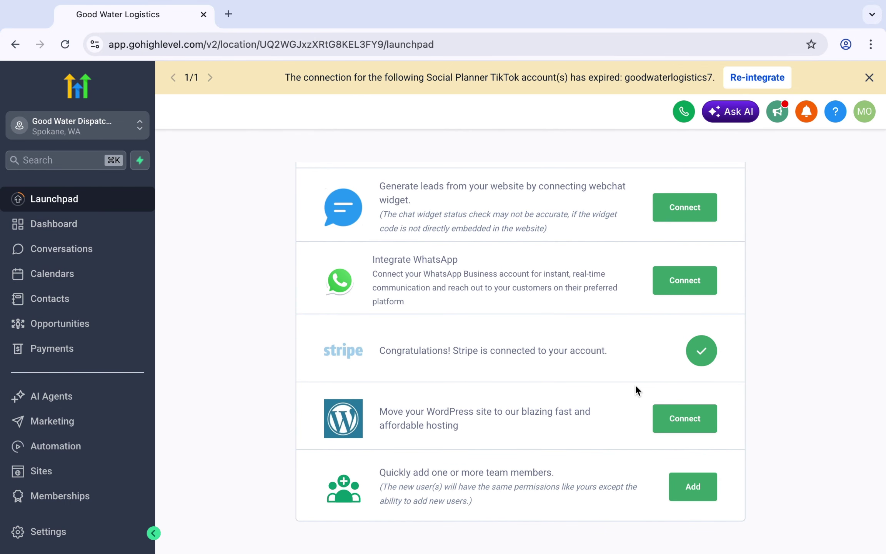
pyautogui.scroll(7, 635, 387)
pyautogui.scroll(-1, 635, 384)
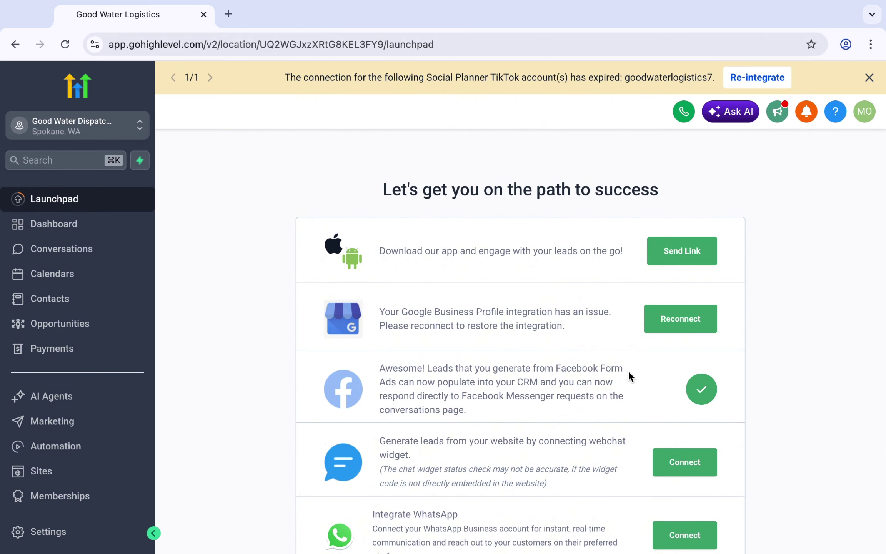
# Open the sub-account's Dashboard and dismiss the banner about the expired TikTok connection
pyautogui.click(68, 239)
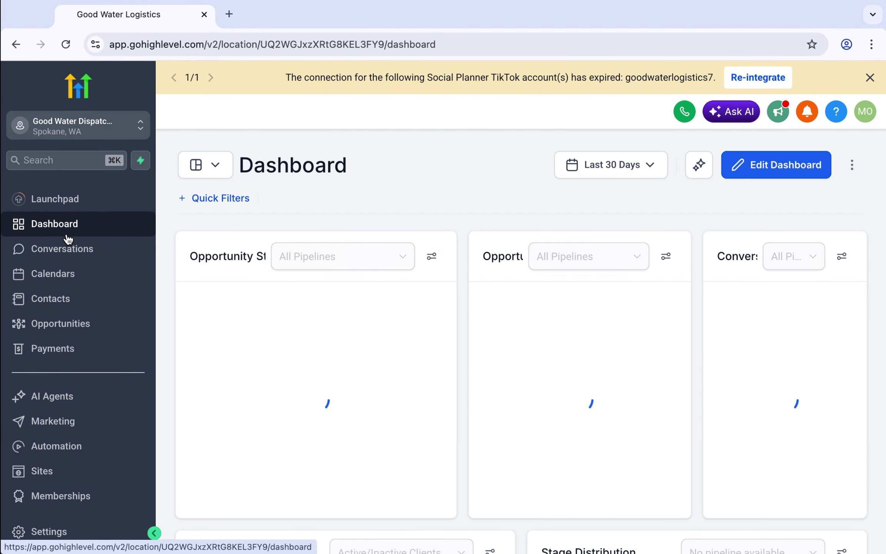
pyautogui.click(869, 78)
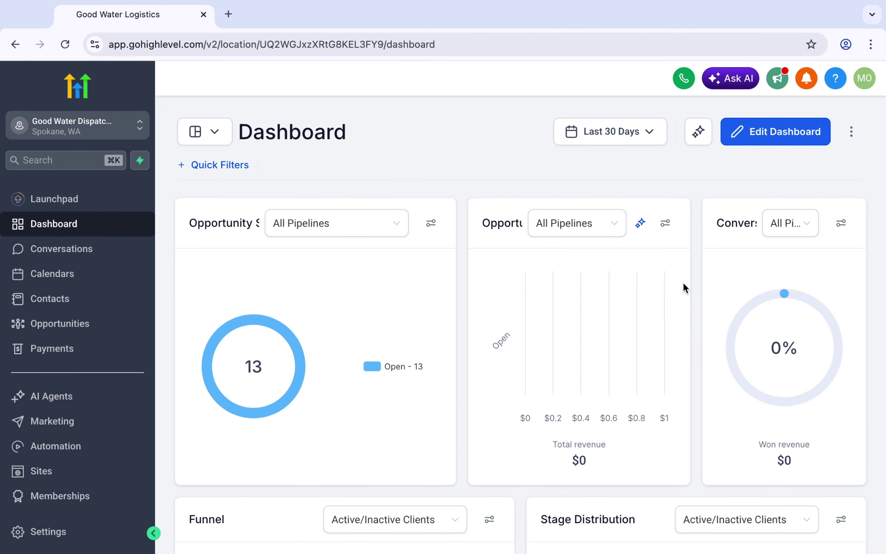
# Look through the dashboard's widgets, including the opportunity charts, funnel, stage distribution, and analytics and ads reports
pyautogui.moveTo(575, 285)
pyautogui.moveTo(350, 314)
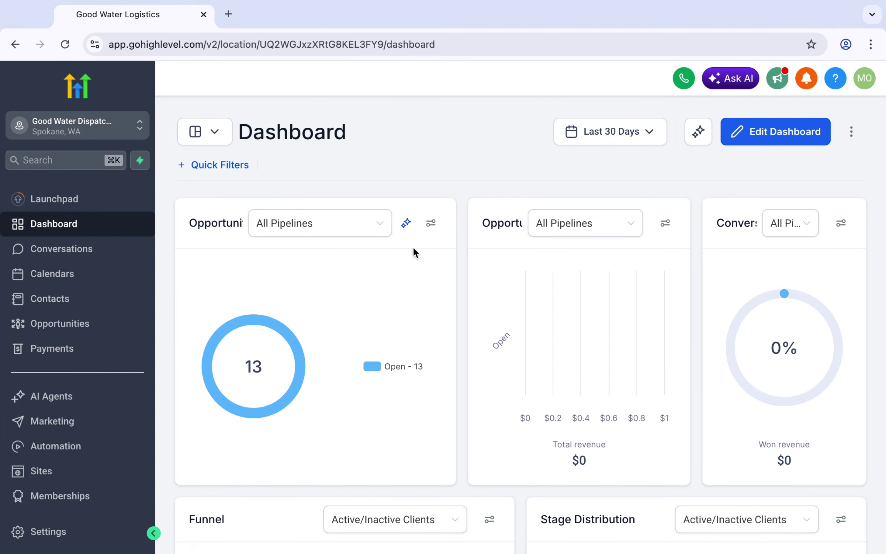
pyautogui.moveTo(489, 348)
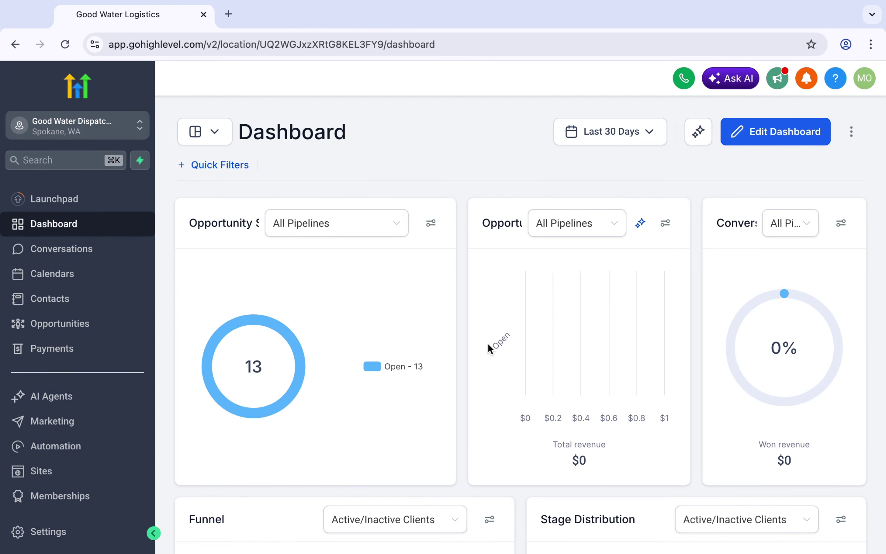
pyautogui.scroll(-10, 680, 365)
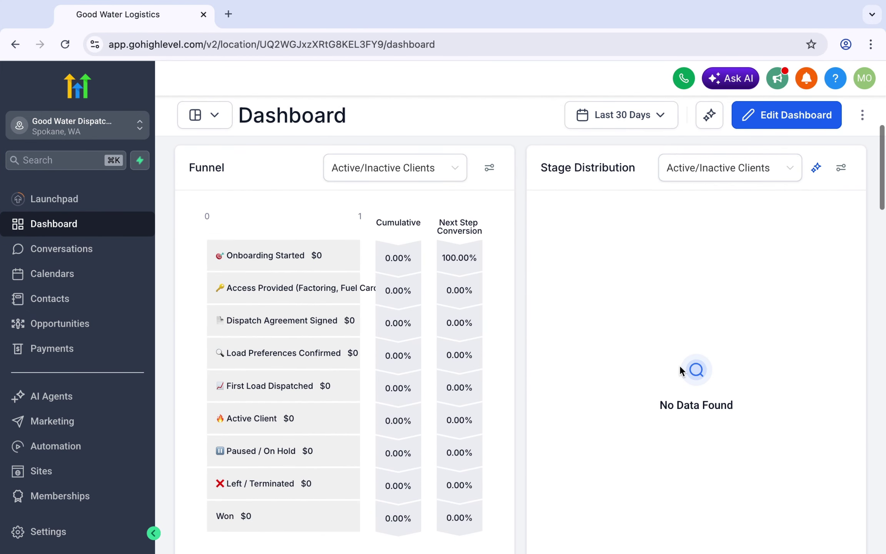
pyautogui.scroll(-20, 680, 367)
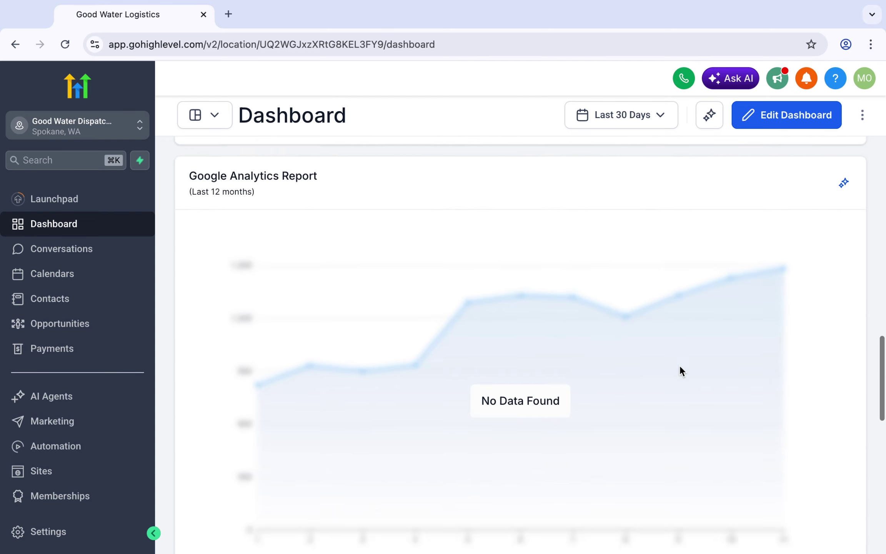
pyautogui.scroll(-15, 681, 369)
pyautogui.scroll(4, 680, 369)
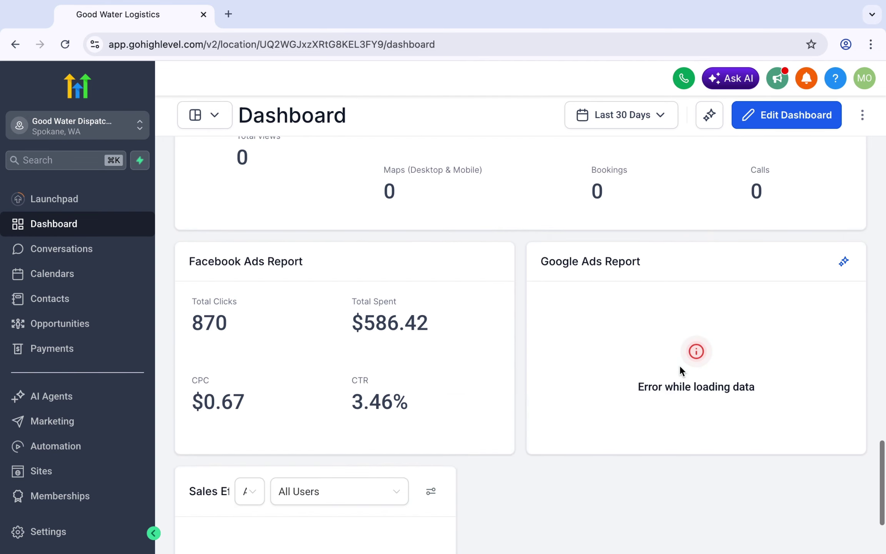
pyautogui.scroll(20, 680, 370)
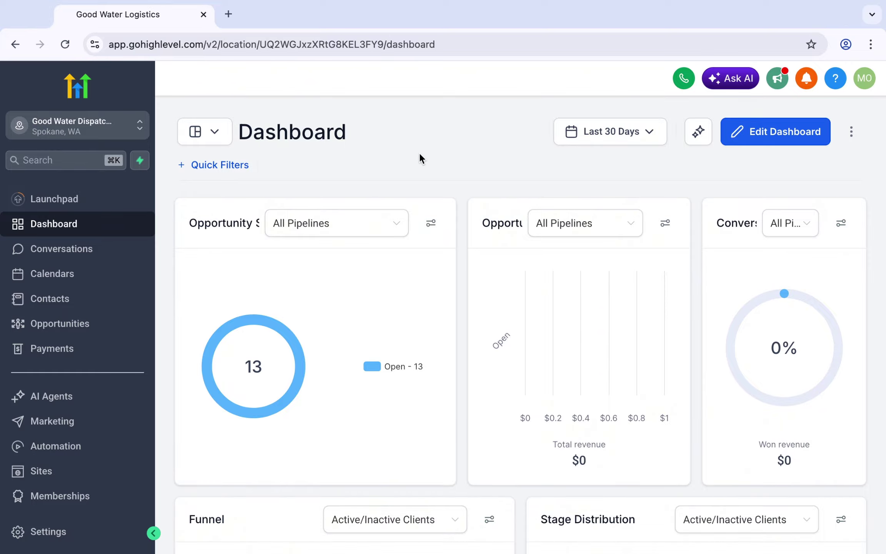
# Start adding a new dashboard from the blank dashboard source
pyautogui.click(211, 141)
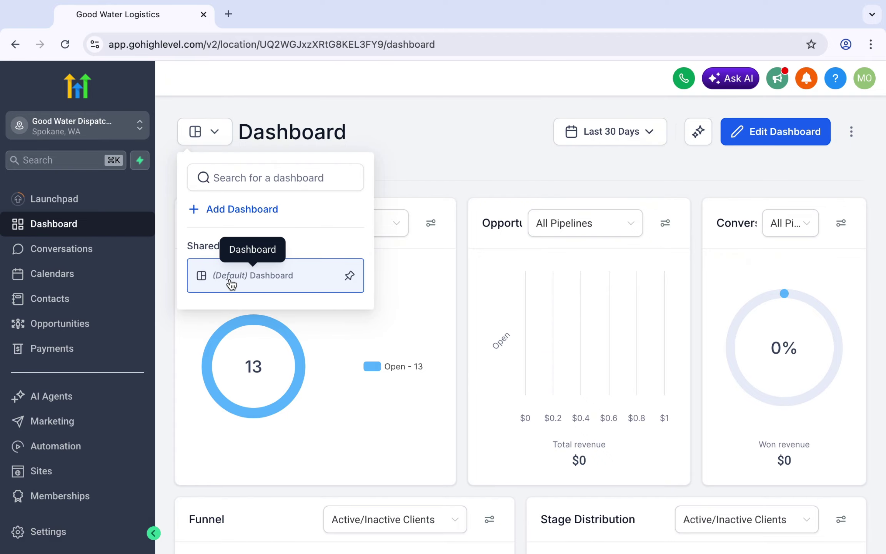
pyautogui.click(255, 211)
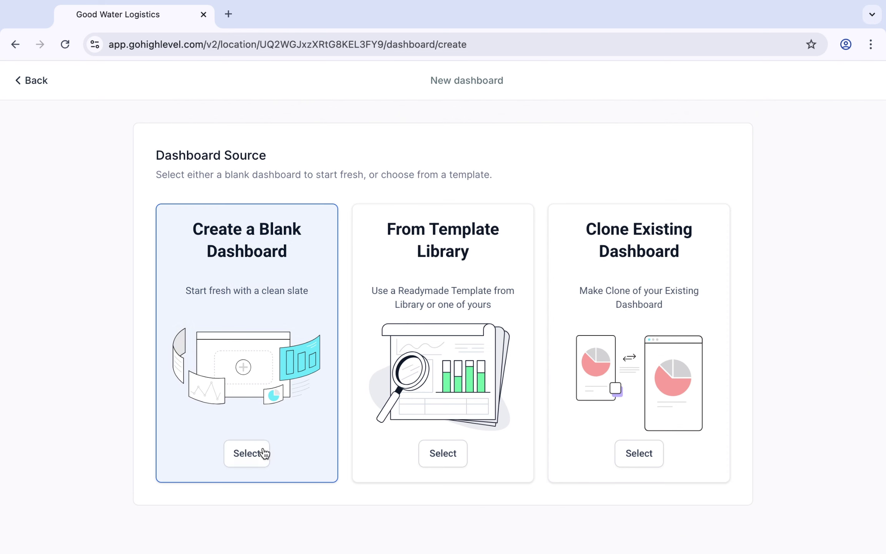
pyautogui.click(262, 457)
pyautogui.click(261, 458)
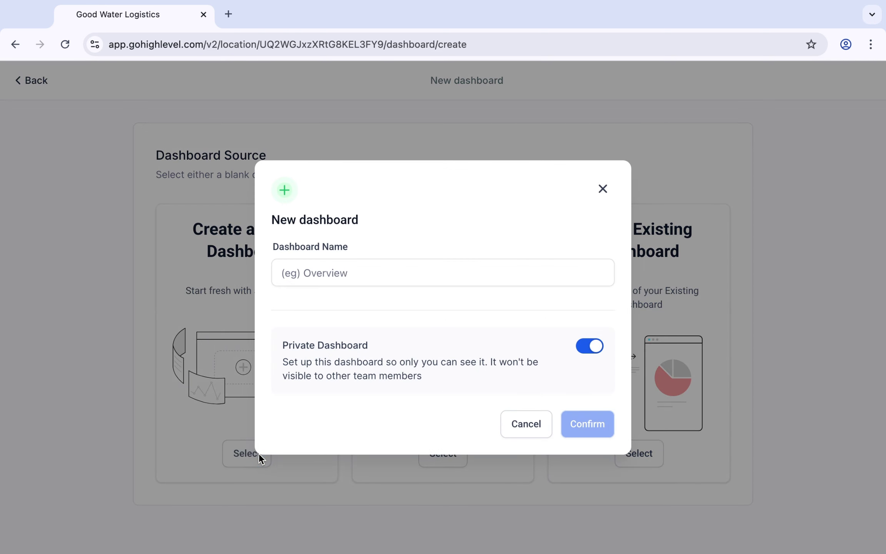
# Name the new dashboard "Test Dashboard" and turn off its Private Dashboard setting
pyautogui.click(451, 269)
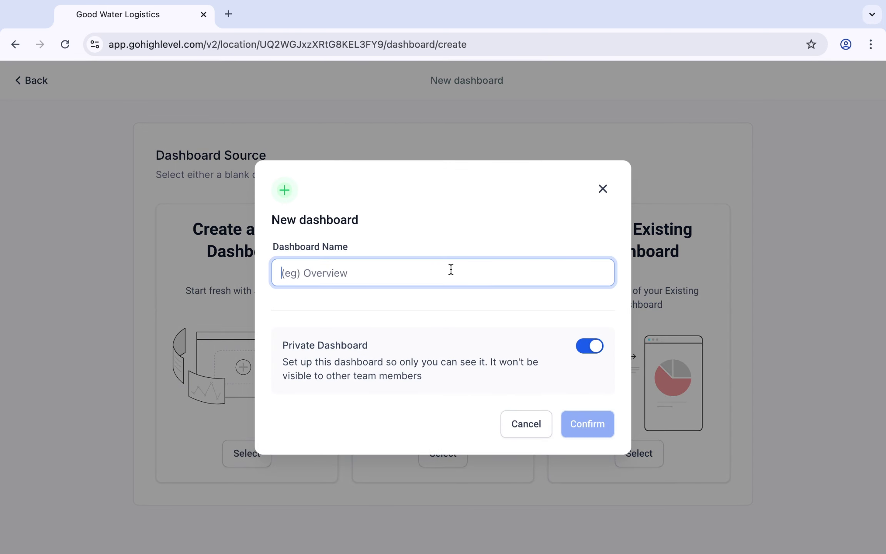
pyautogui.write('Tes')
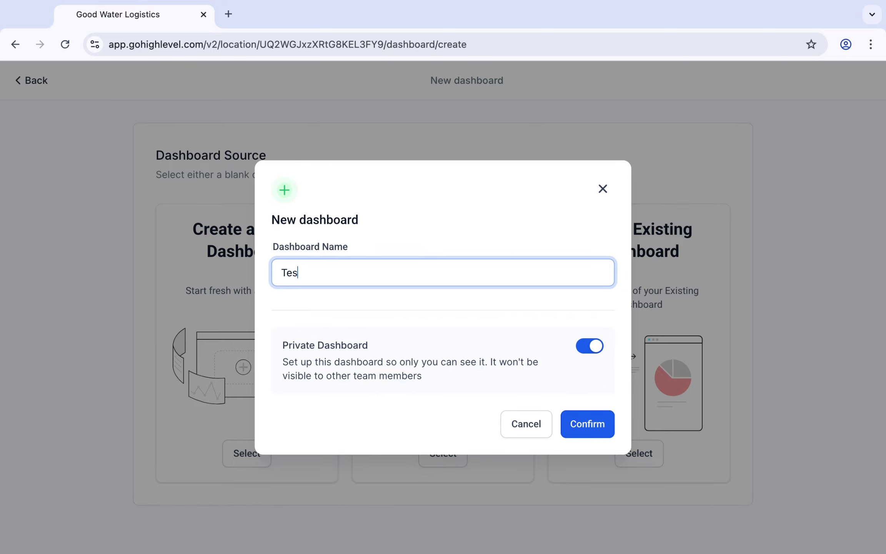
pyautogui.write('t Dashboard')
pyautogui.click(591, 349)
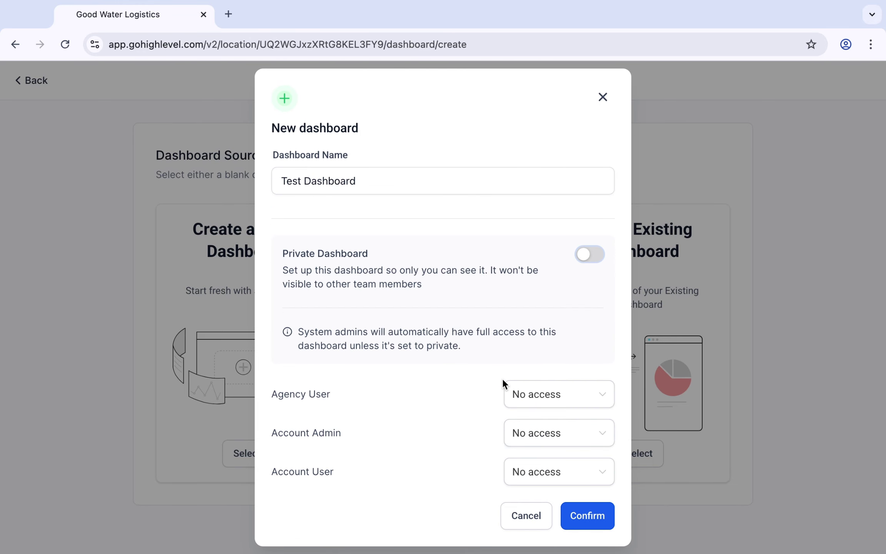
# Examine the new dashboard's access settings for the Agency User, Account Admin and Account User roles
pyautogui.click(549, 396)
pyautogui.click(530, 395)
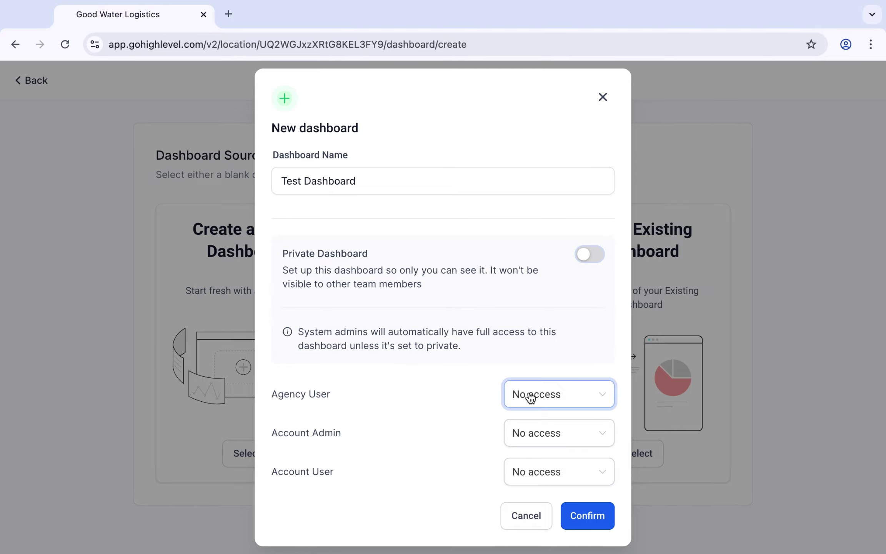
pyautogui.click(415, 399)
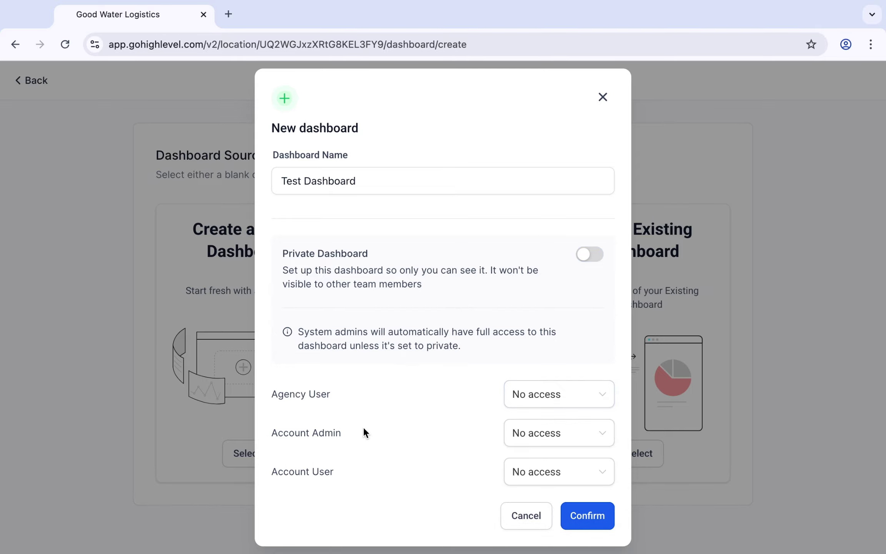
pyautogui.click(591, 427)
pyautogui.click(573, 477)
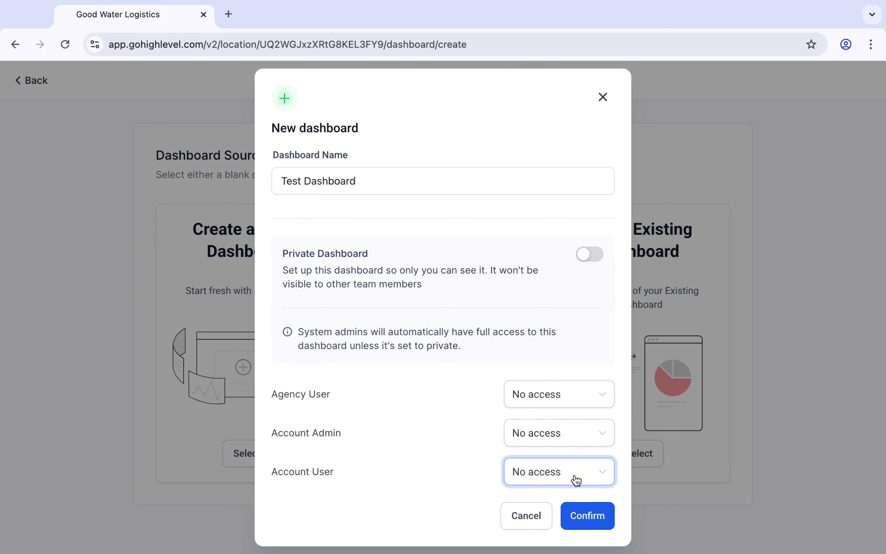
pyautogui.click(572, 447)
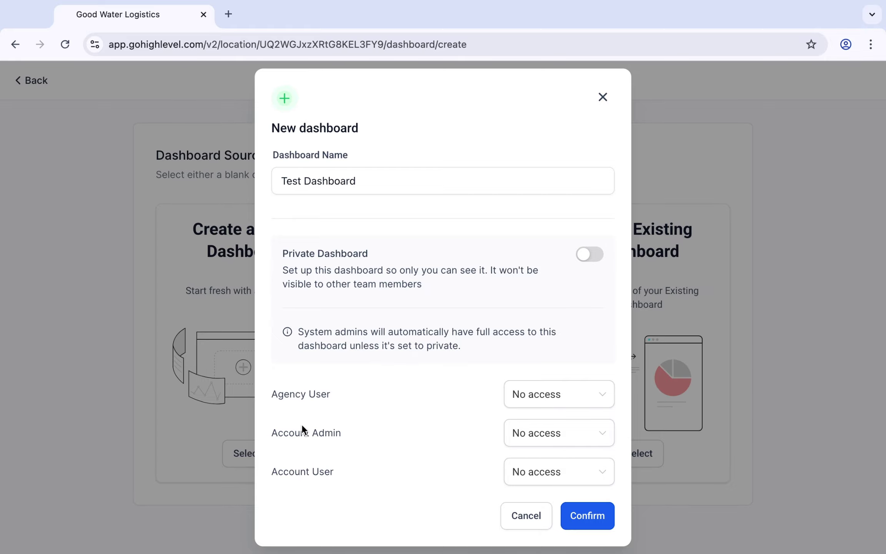
pyautogui.moveTo(354, 475); pyautogui.dragTo(264, 477)
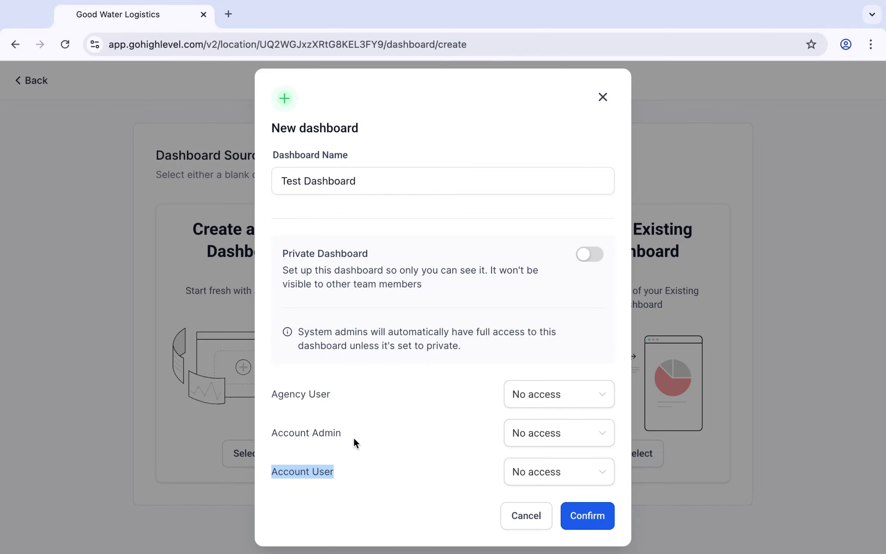
pyautogui.moveTo(352, 433); pyautogui.dragTo(265, 433)
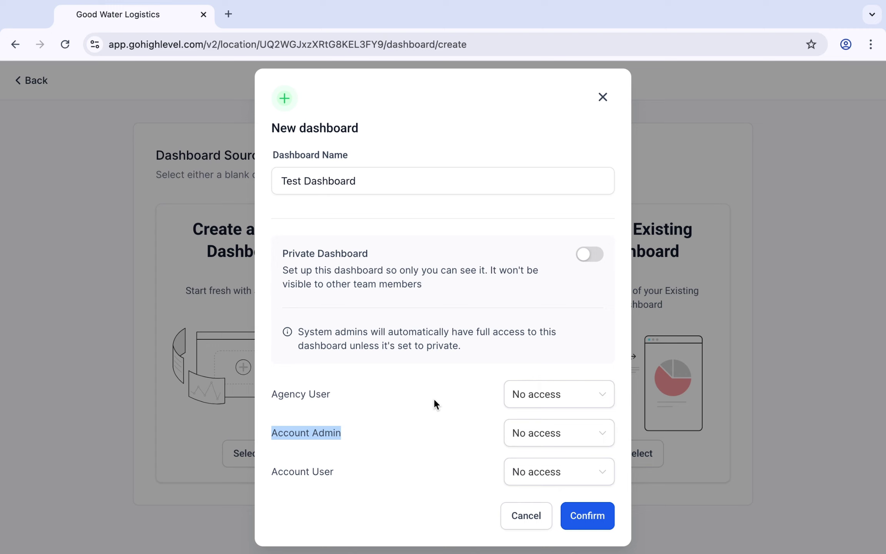
pyautogui.moveTo(344, 433); pyautogui.dragTo(260, 432)
pyautogui.moveTo(354, 470); pyautogui.dragTo(269, 466)
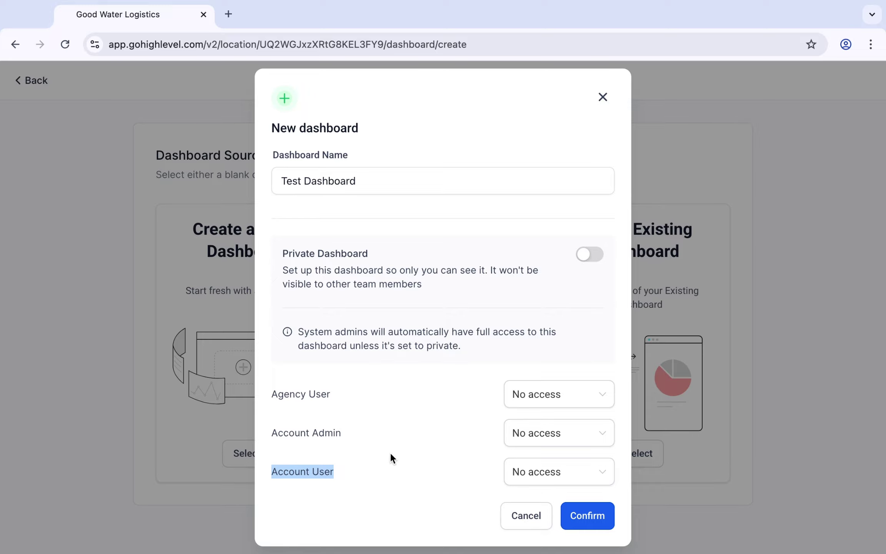
pyautogui.moveTo(345, 470); pyautogui.dragTo(256, 472)
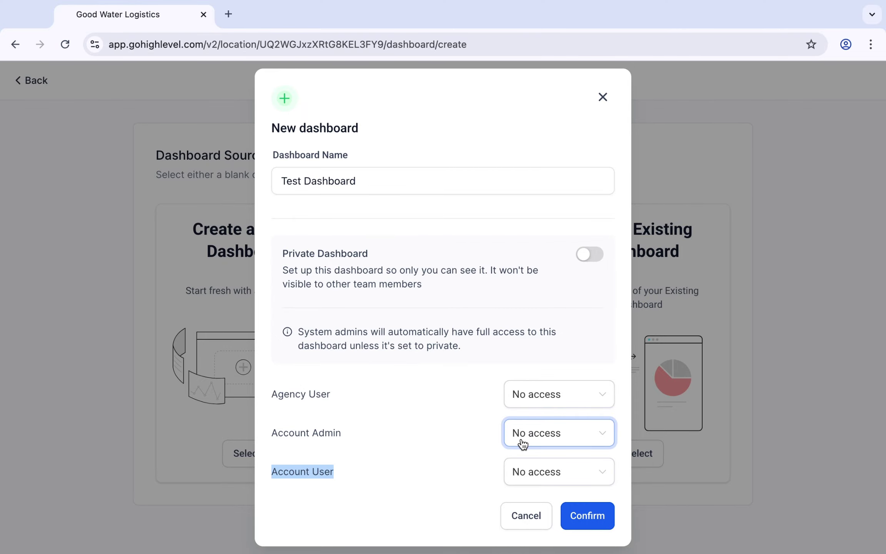
# Give the Agency User role Full access and confirm the creation of Test Dashboard
pyautogui.click(569, 398)
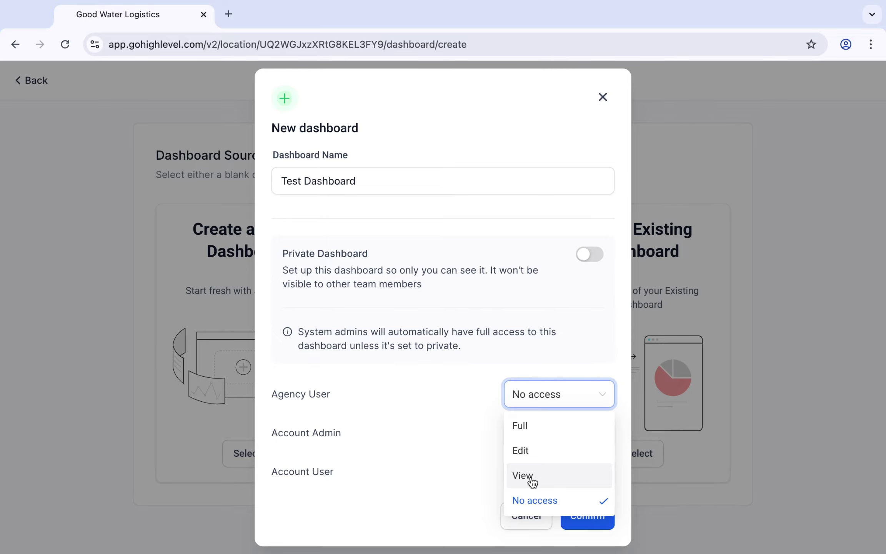
pyautogui.click(543, 430)
pyautogui.click(577, 515)
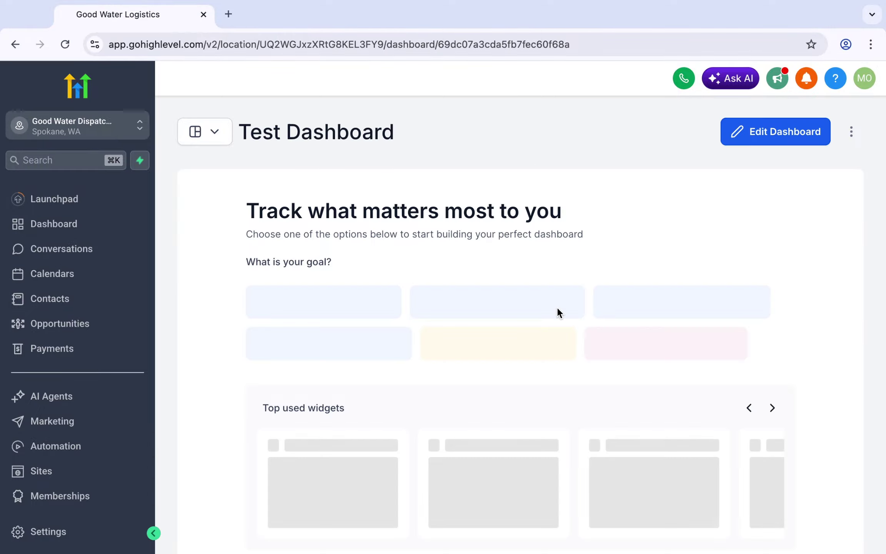
# Switch from Test Dashboard to the shared default Dashboard and return to its main view
pyautogui.click(203, 131)
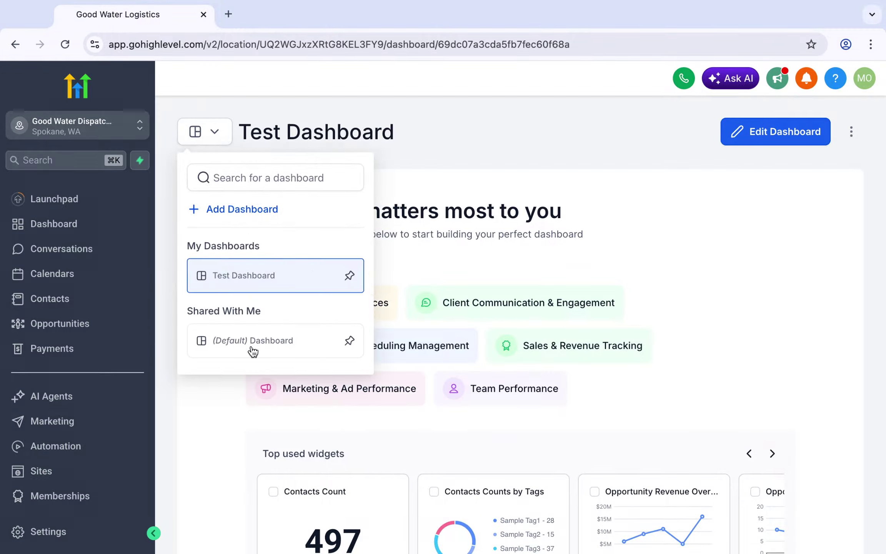
pyautogui.click(261, 341)
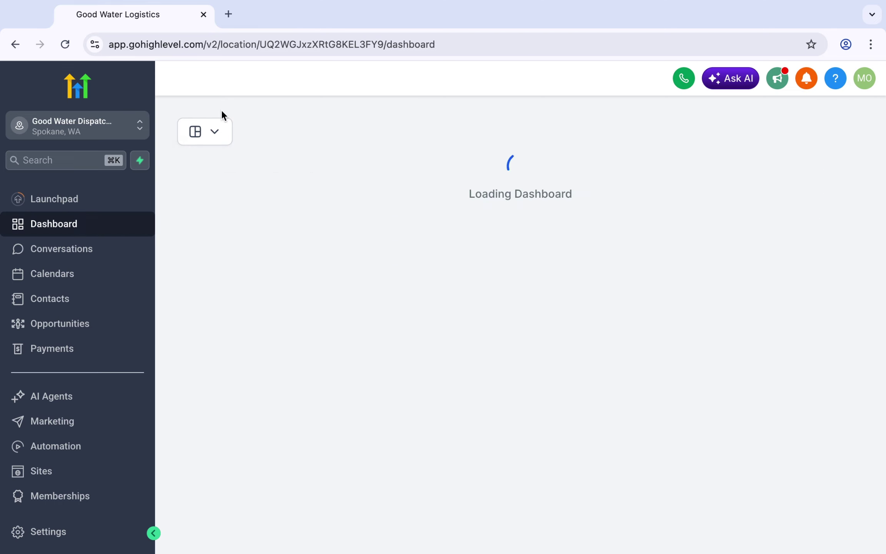
pyautogui.click(215, 132)
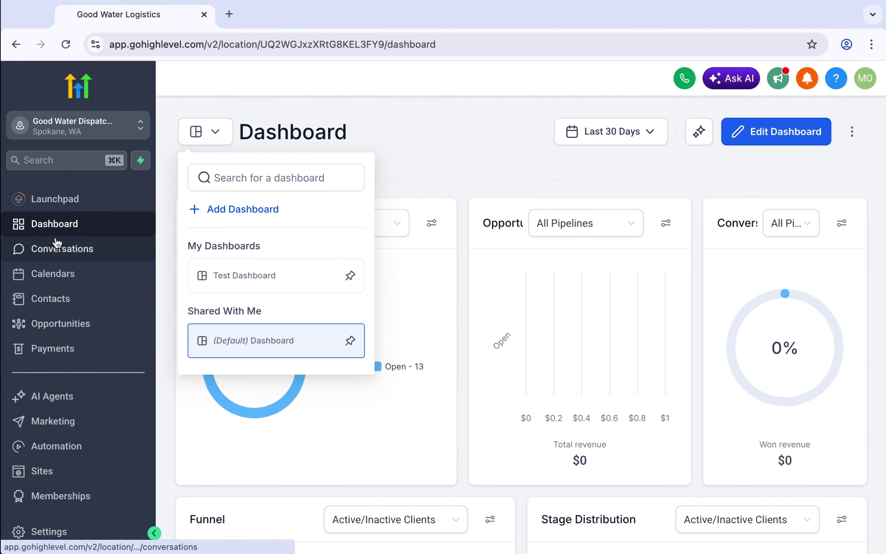
pyautogui.click(71, 263)
pyautogui.click(66, 225)
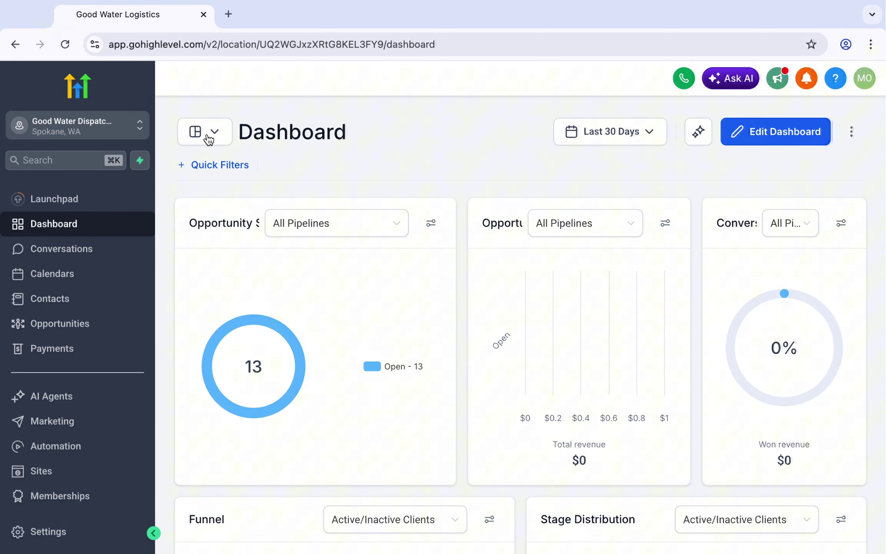
# Switch from the default Dashboard to Test Dashboard and review its additional management options
pyautogui.click(209, 139)
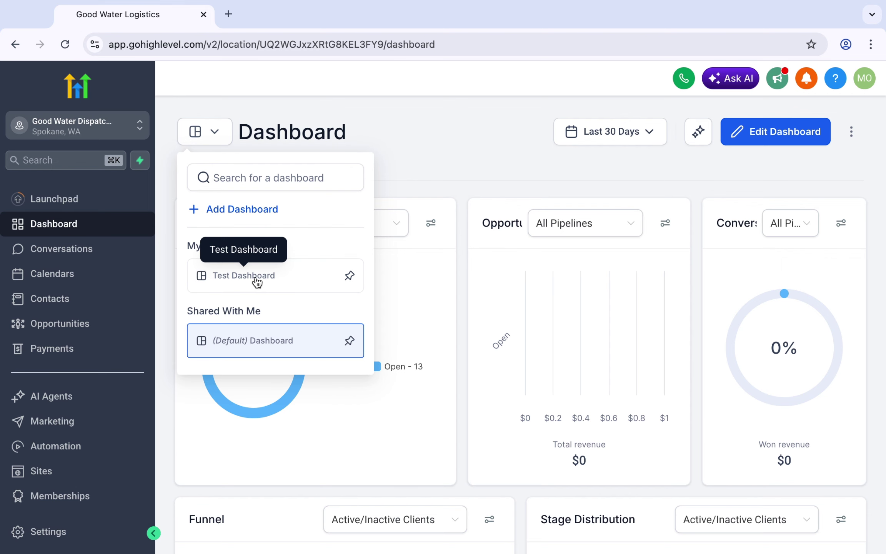
pyautogui.click(257, 282)
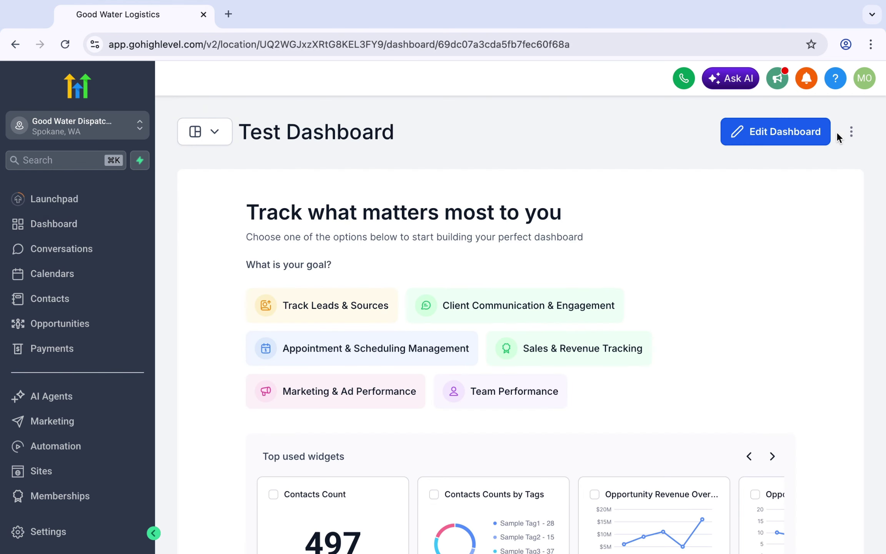
pyautogui.click(850, 136)
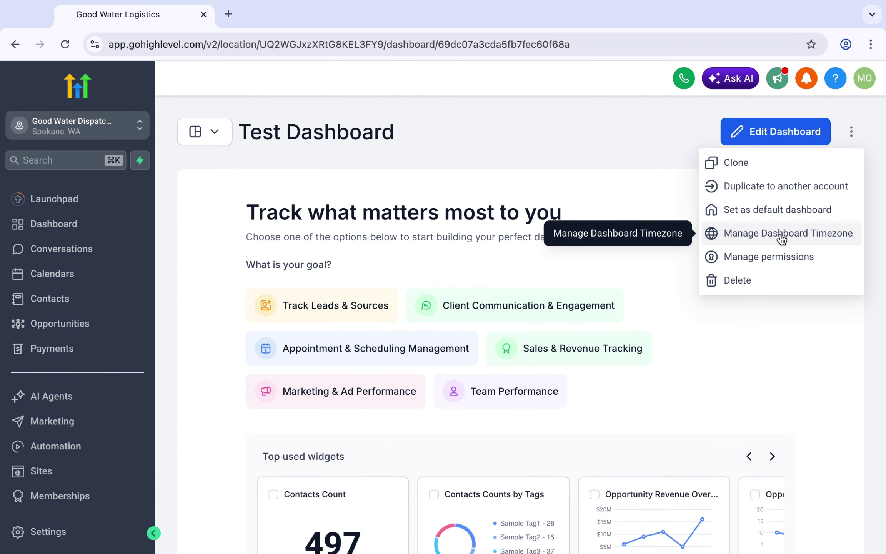
# Visit the sub-account's Business Profile settings and return to the default Dashboard
pyautogui.click(35, 527)
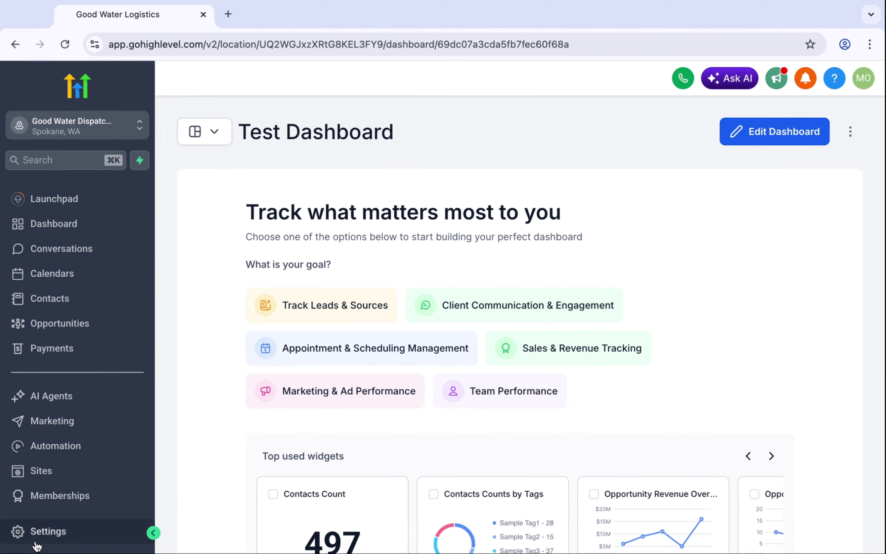
pyautogui.click(16, 531)
pyautogui.click(73, 283)
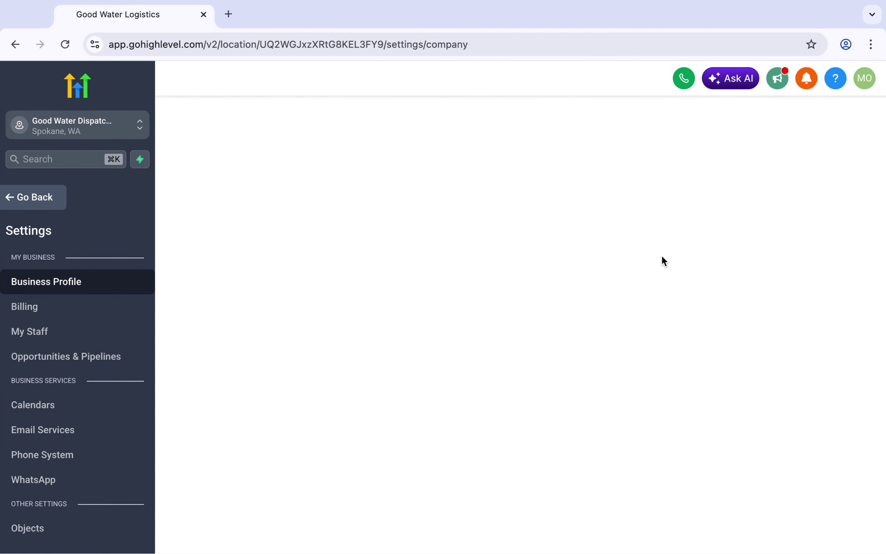
pyautogui.click(5, 206)
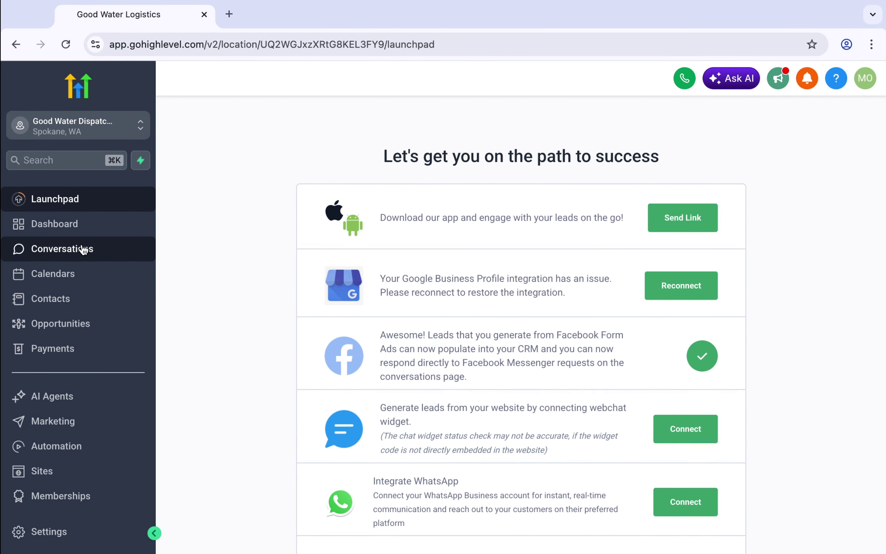
pyautogui.click(92, 218)
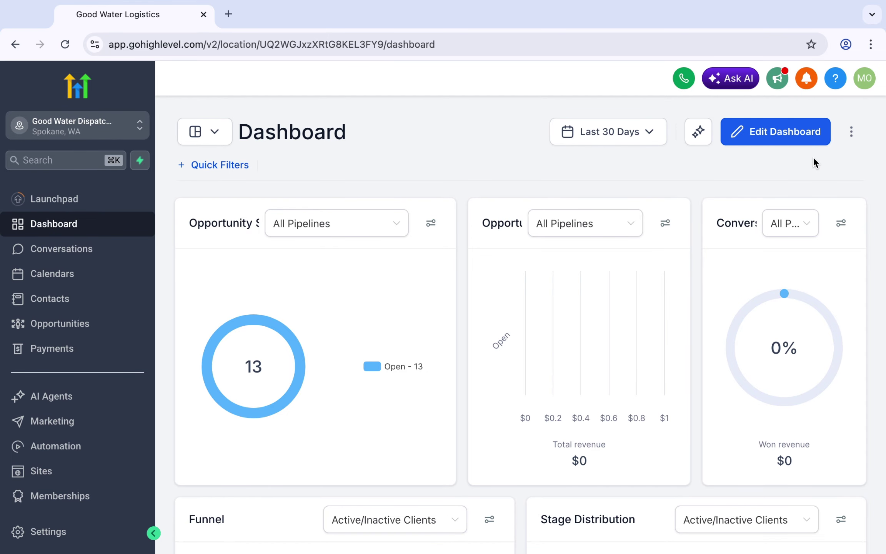
# Review the default Dashboard's additional options and switch back to Test Dashboard
pyautogui.click(852, 135)
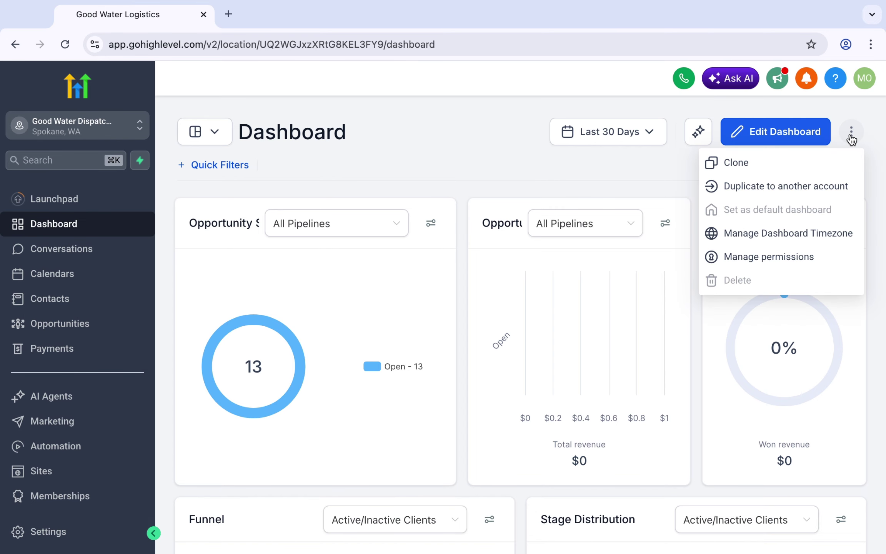
pyautogui.click(204, 132)
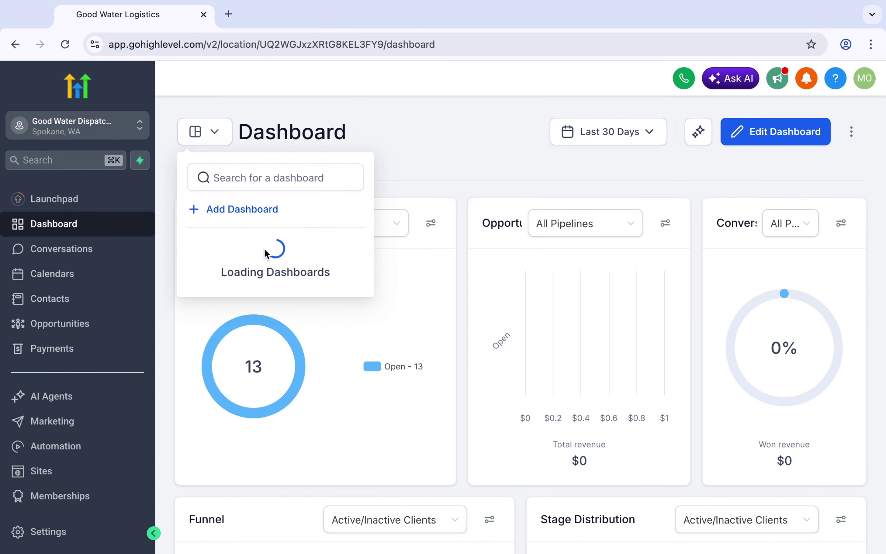
pyautogui.click(246, 275)
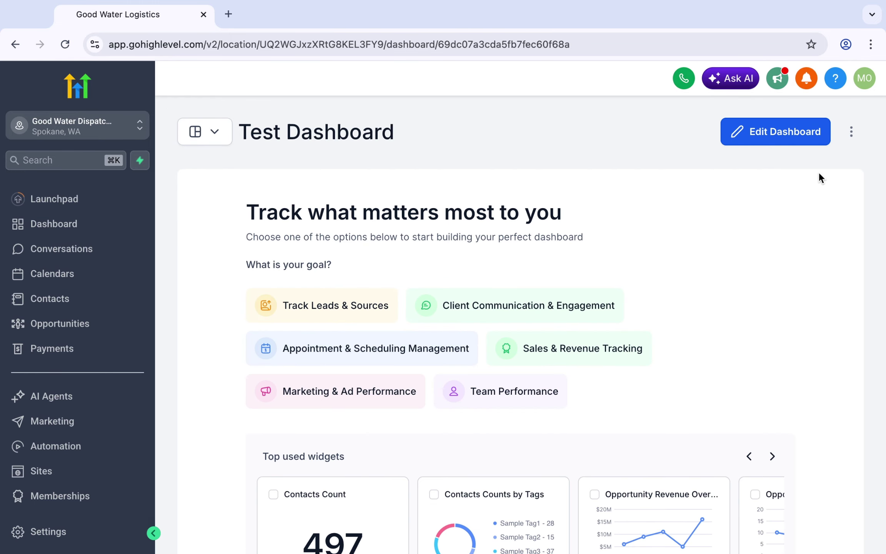
# Review Test Dashboard's role permissions without changing them, and look over its other management options
pyautogui.click(852, 134)
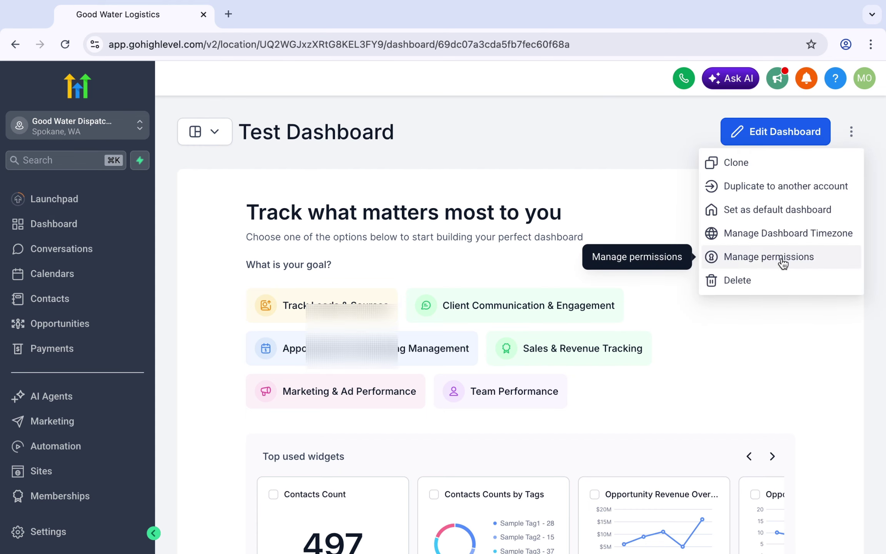
pyautogui.click(750, 261)
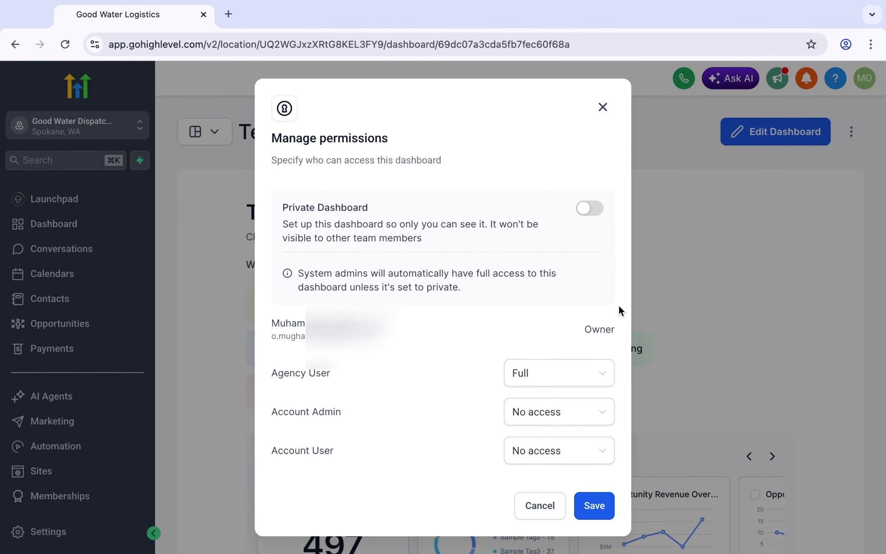
pyautogui.click(603, 107)
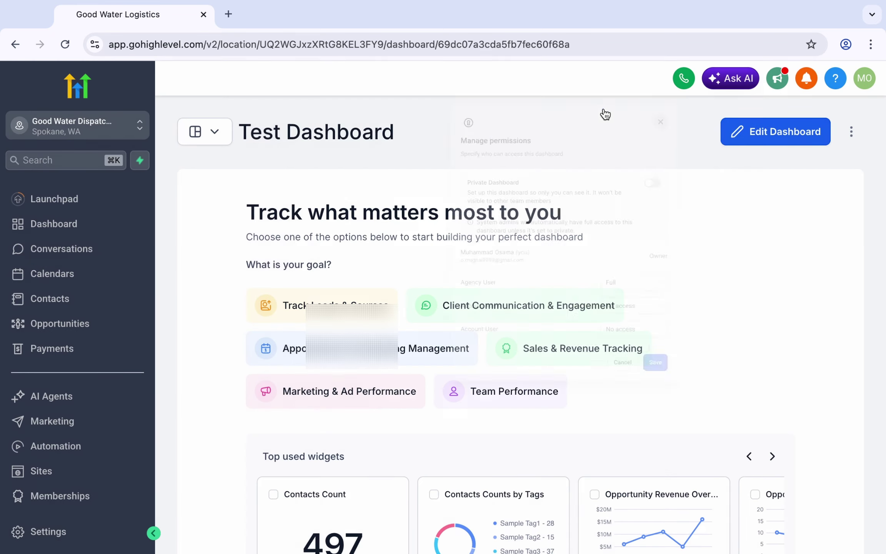
pyautogui.click(852, 132)
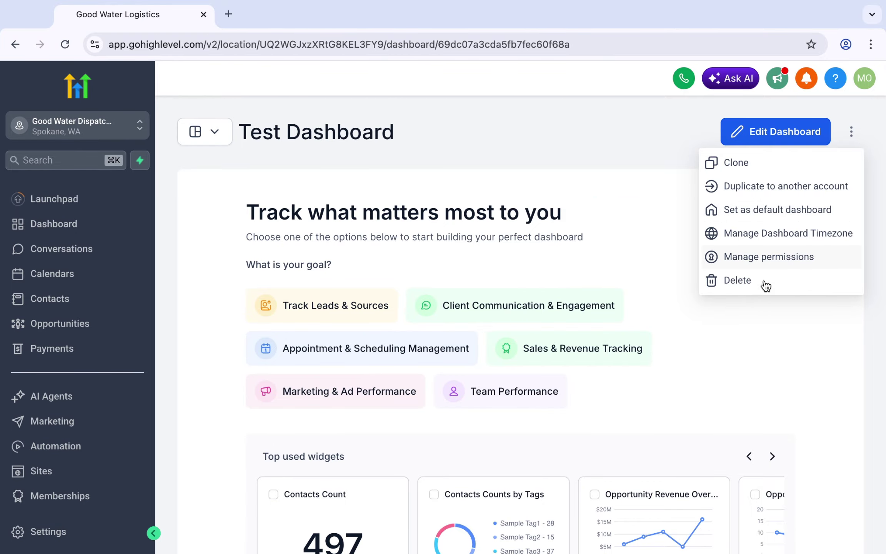
# Put Test Dashboard into edit mode and browse the Contacts widgets with the Bar chart type
pyautogui.click(768, 139)
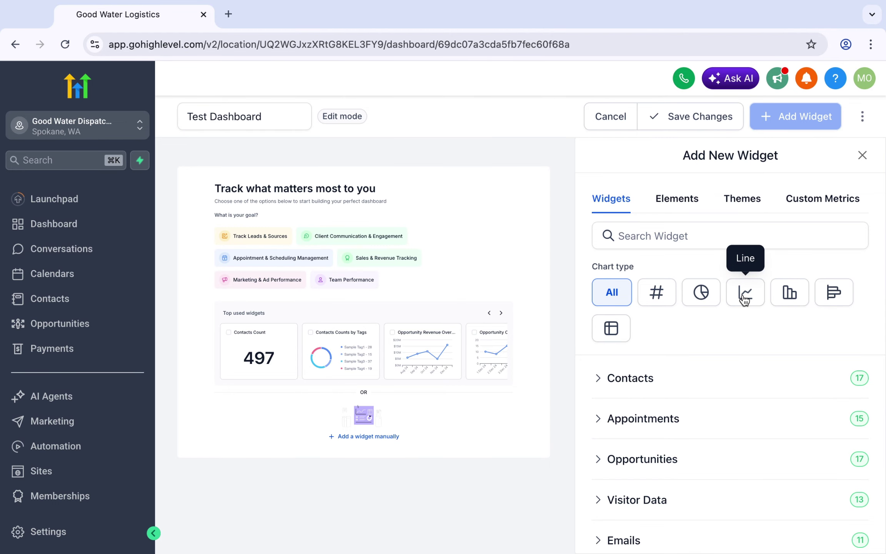
pyautogui.click(777, 298)
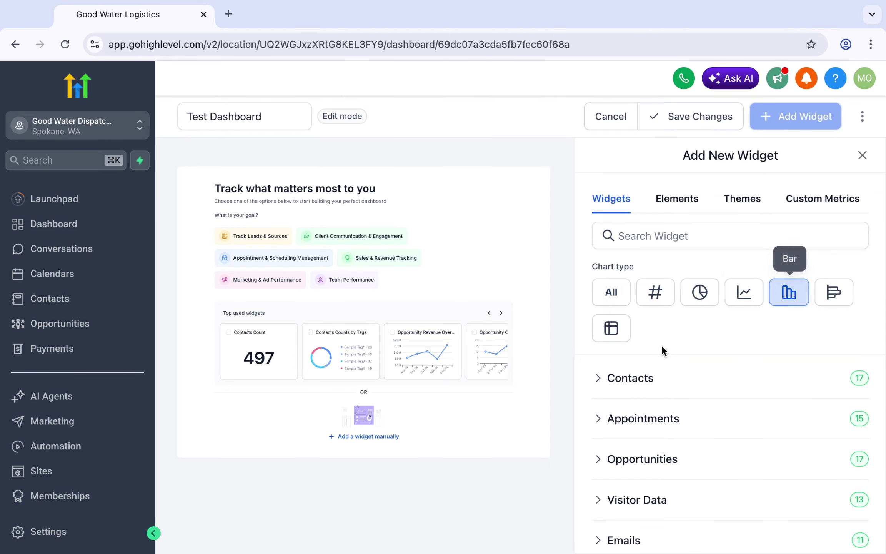
pyautogui.click(607, 378)
pyautogui.scroll(-1, 707, 347)
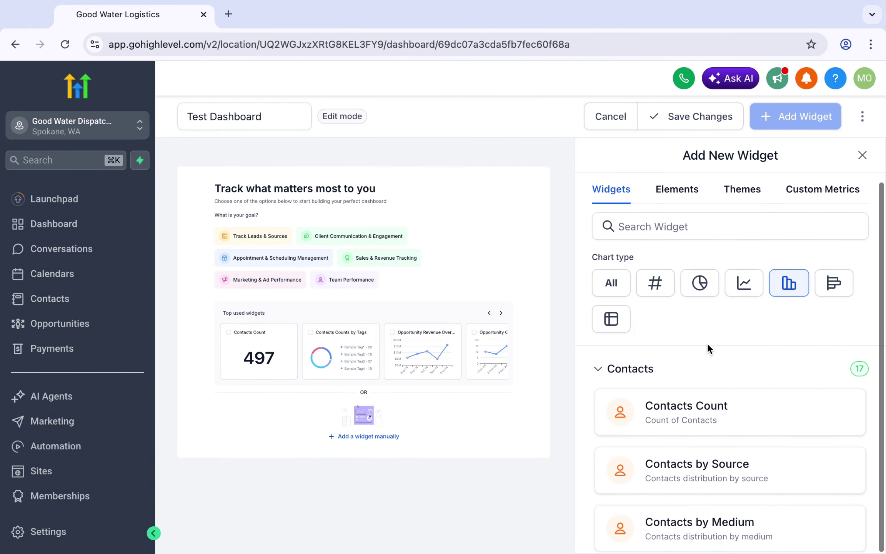
pyautogui.scroll(-9, 669, 479)
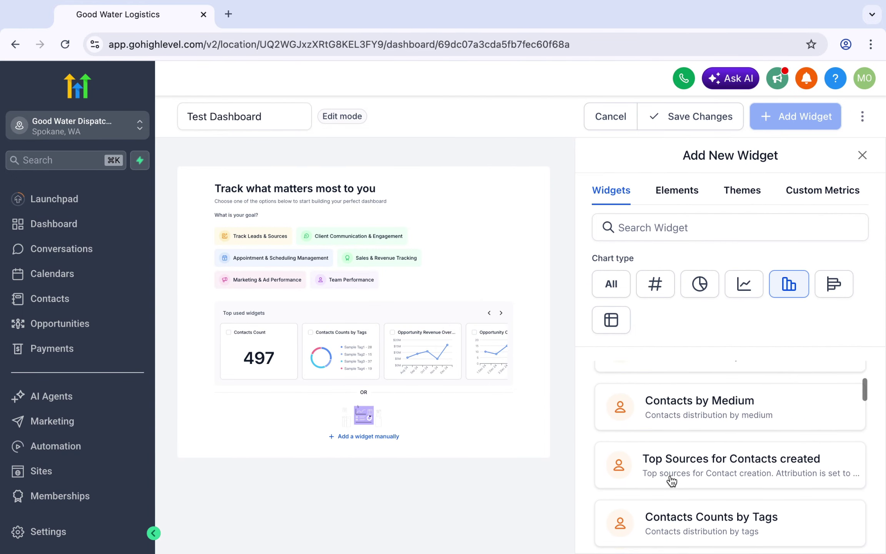
pyautogui.scroll(10, 669, 479)
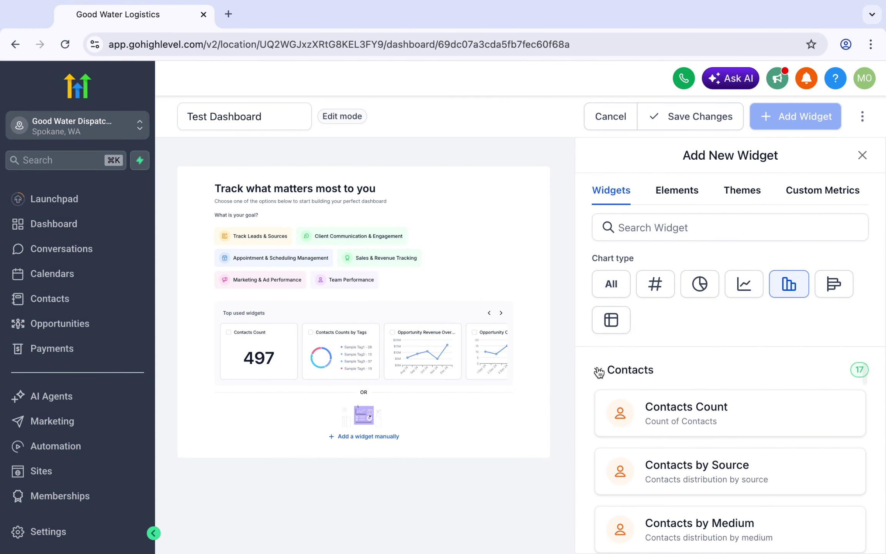
# Choose the Appointment Count widget from the Appointments category
pyautogui.click(601, 371)
pyautogui.click(599, 414)
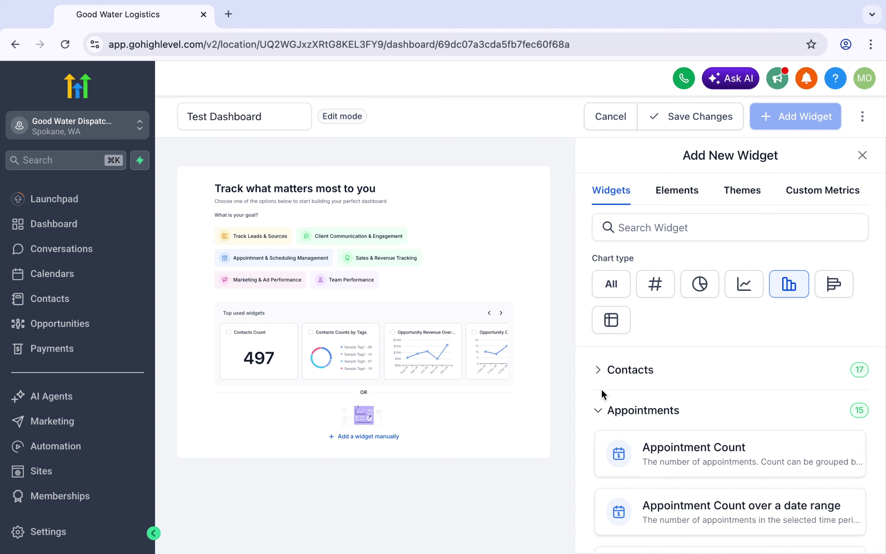
pyautogui.click(672, 465)
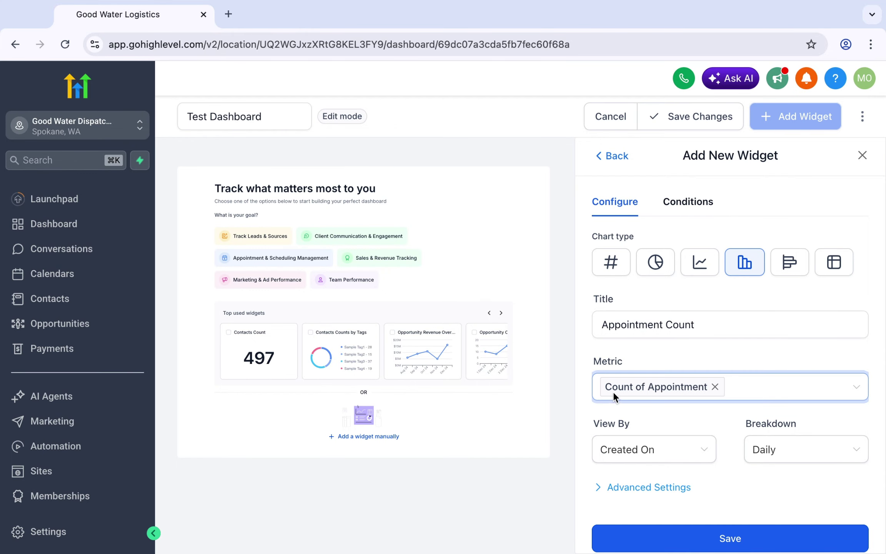
# Review the available Metric, View By and Breakdown choices for the Appointment Count widget
pyautogui.click(789, 400)
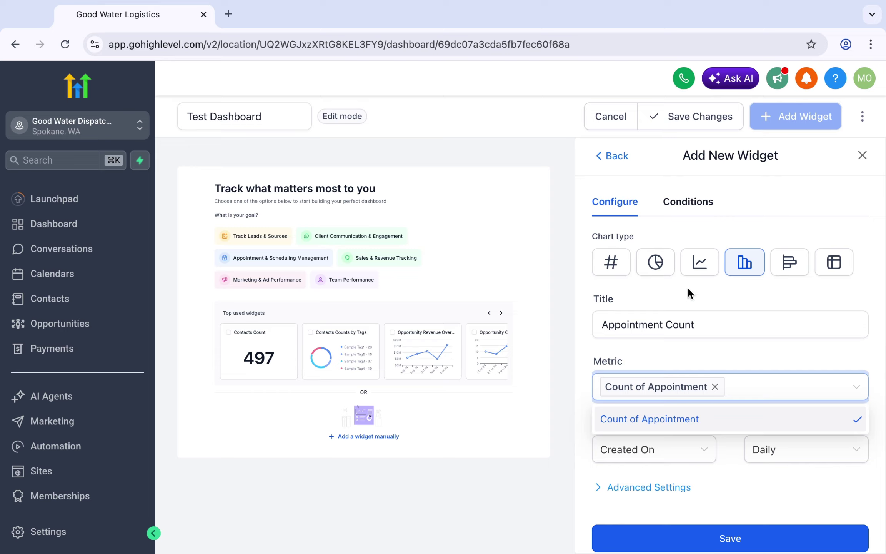
pyautogui.click(723, 355)
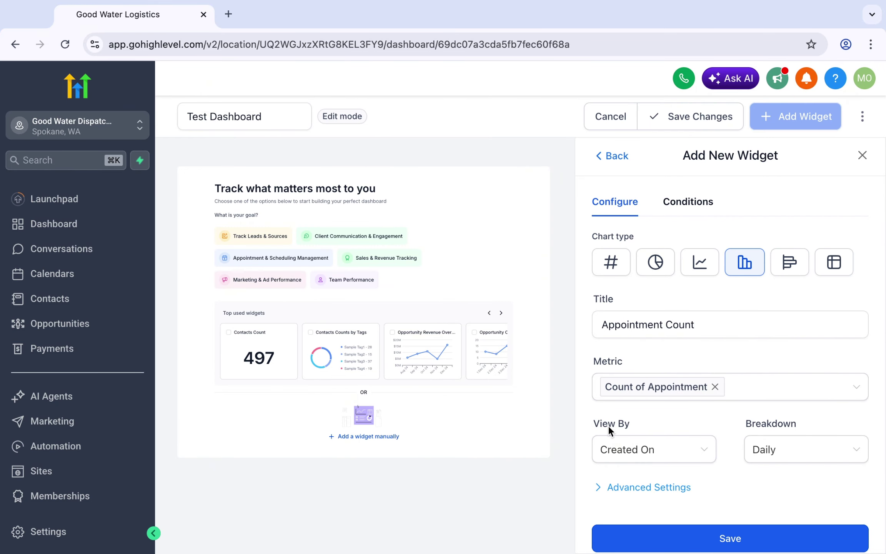
pyautogui.click(626, 446)
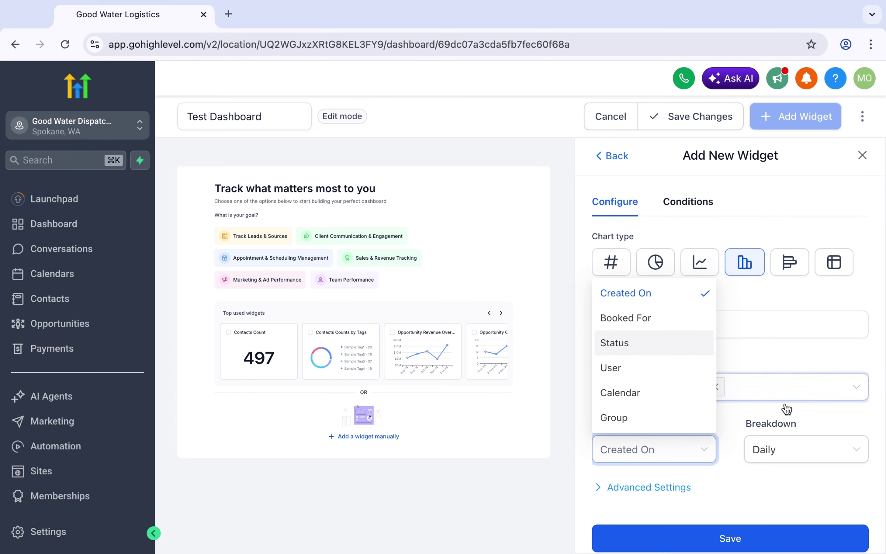
pyautogui.click(790, 419)
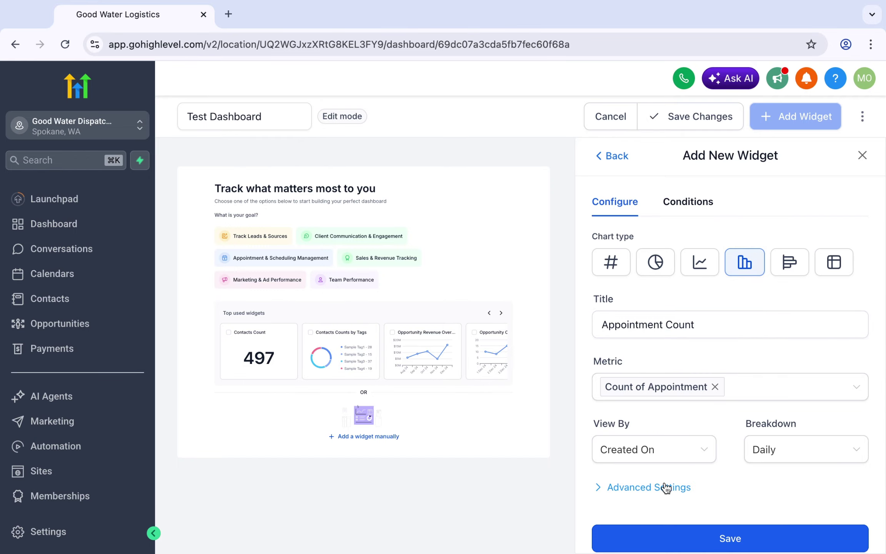
pyautogui.click(787, 457)
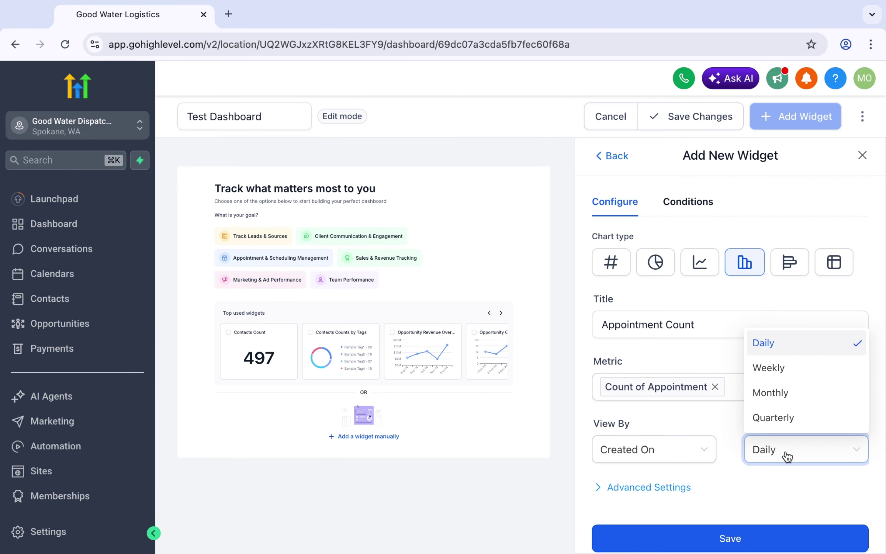
pyautogui.click(787, 456)
# Add a condition filter to the Appointment Count widget and try searching its fields for "tag"
pyautogui.click(701, 205)
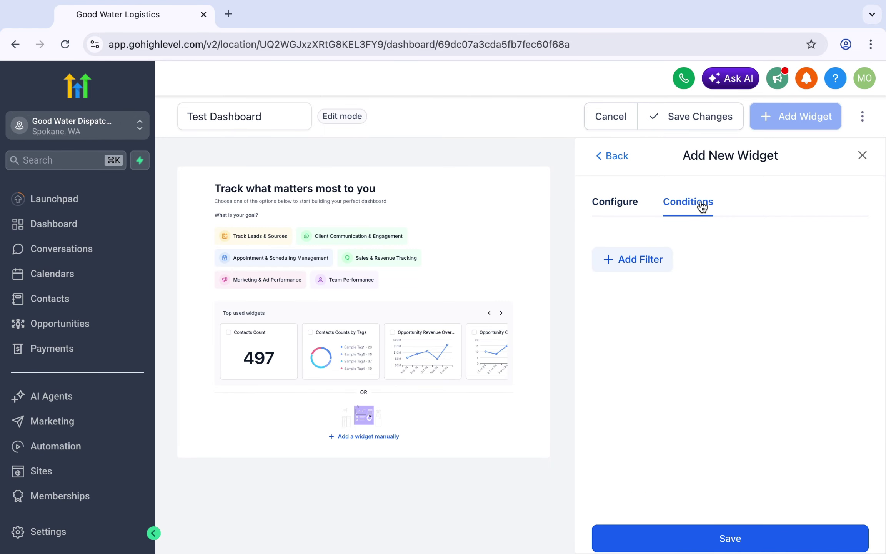
pyautogui.click(626, 266)
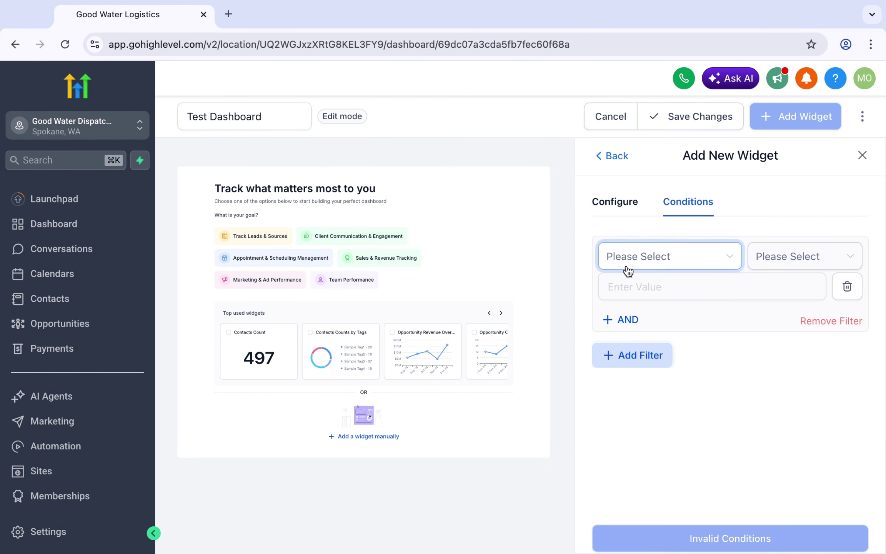
pyautogui.click(671, 266)
pyautogui.write('tt')
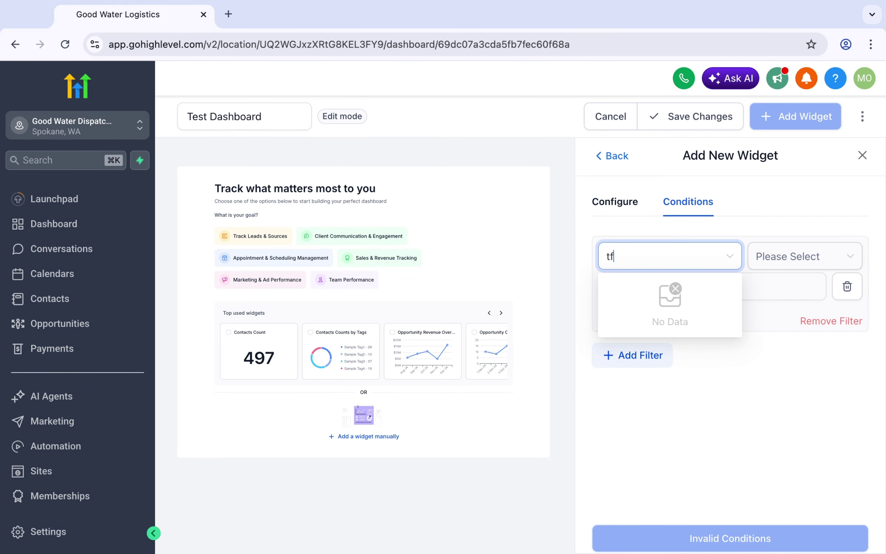
pyautogui.press('BackSpace')
pyautogui.write('ag')
pyautogui.press('BackSpace')
pyautogui.press('BackSpace')
pyautogui.press('BackSpace')
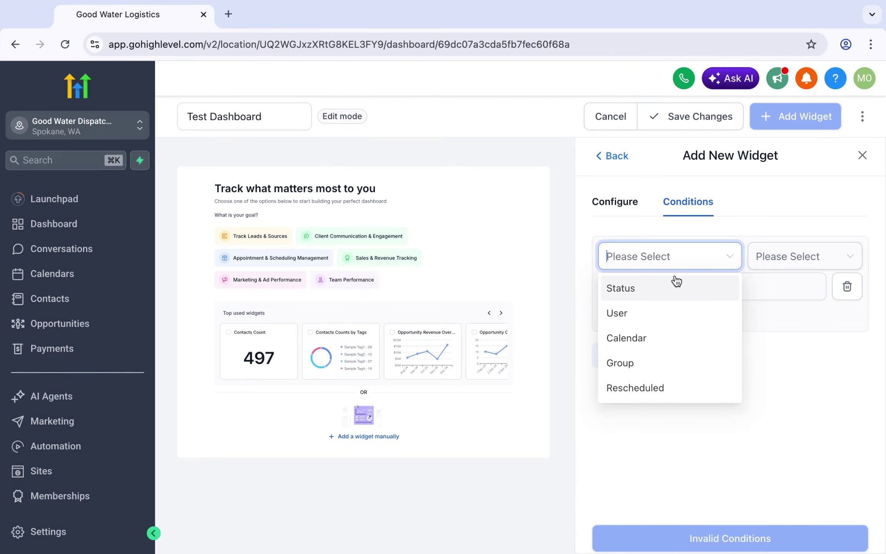
# Set the widget's filter to Status Is Confirmed, and remove that filter again
pyautogui.click(674, 289)
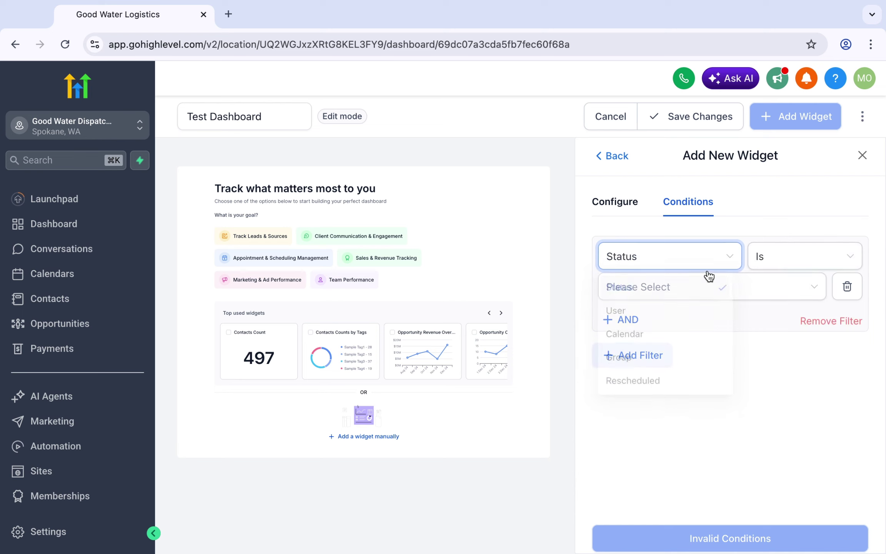
pyautogui.click(714, 293)
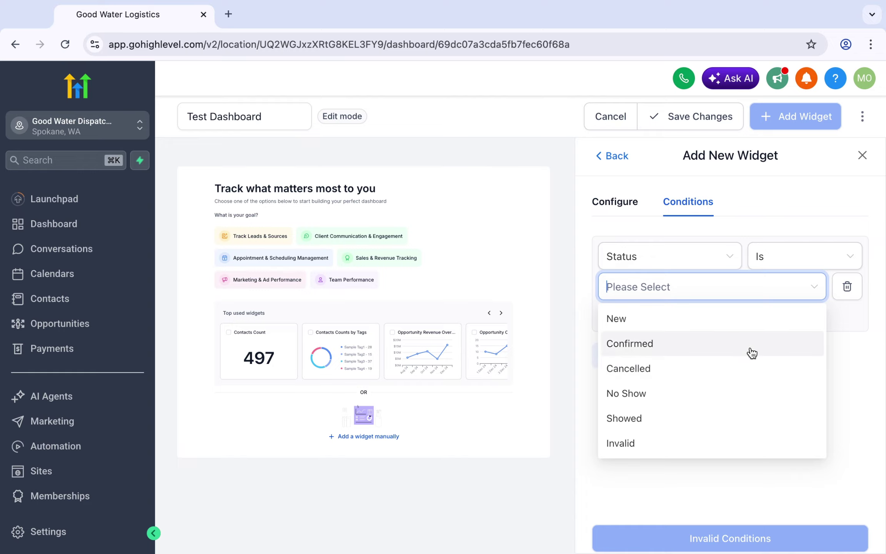
pyautogui.click(874, 364)
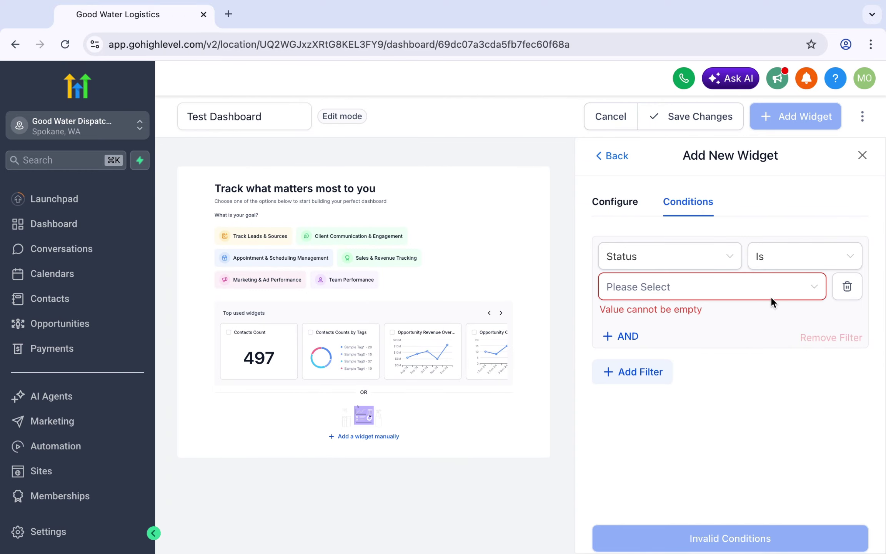
pyautogui.click(751, 287)
pyautogui.click(677, 350)
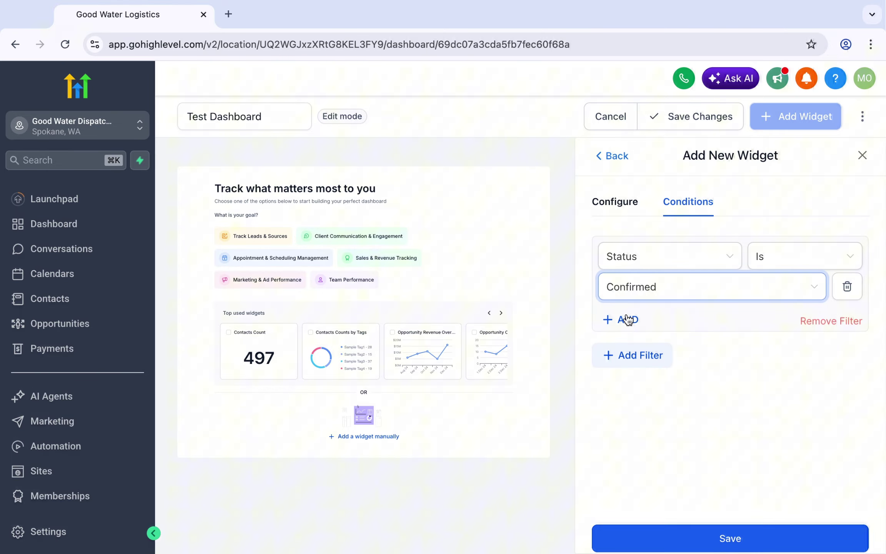
pyautogui.click(852, 325)
# Add a condition User Is Logged in user to the Appointment Count widget and save the widget to the dashboard
pyautogui.click(632, 355)
pyautogui.click(656, 268)
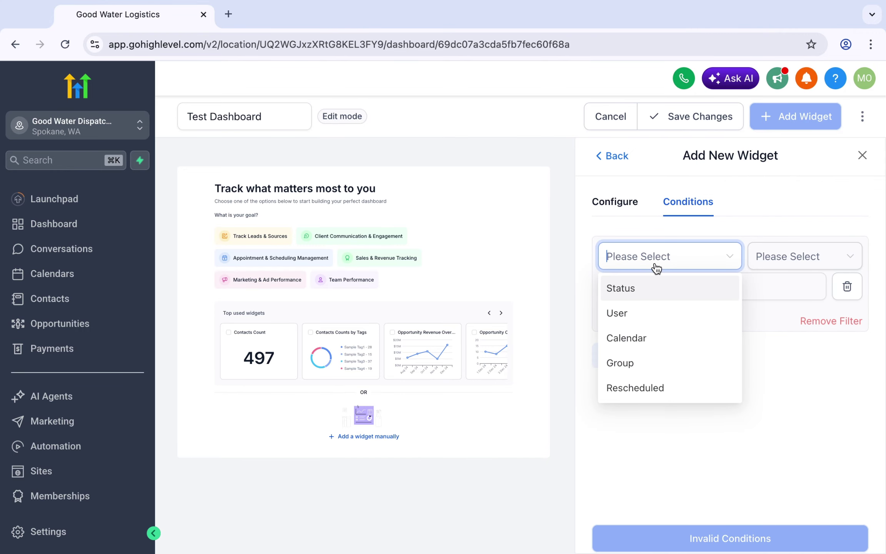
pyautogui.click(644, 315)
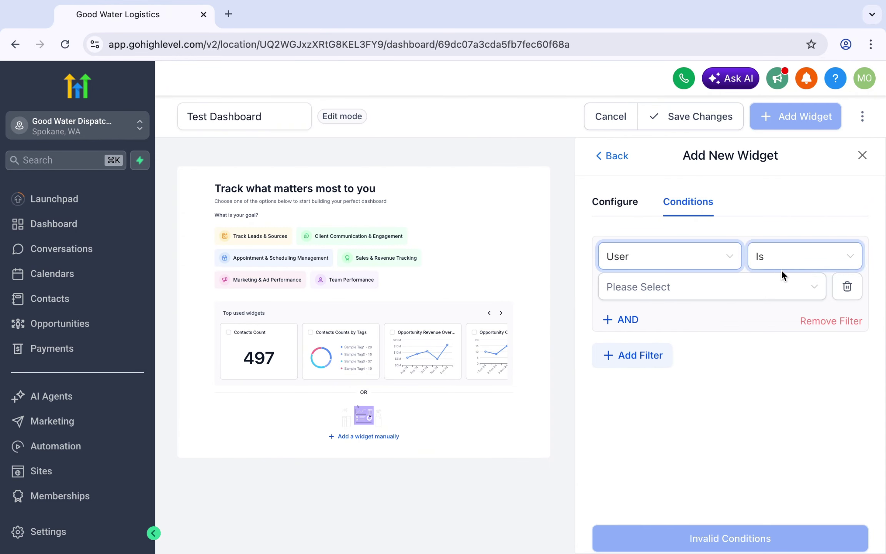
pyautogui.click(713, 292)
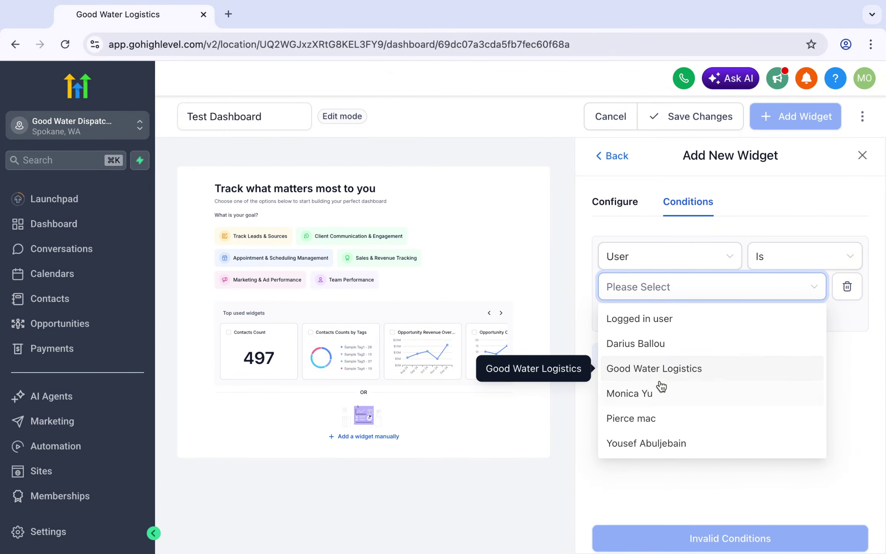
pyautogui.click(731, 235)
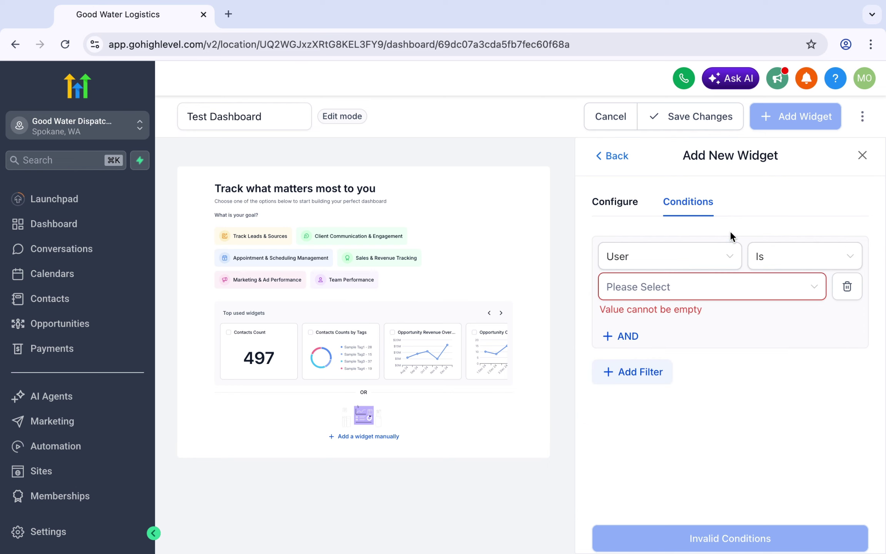
pyautogui.click(689, 285)
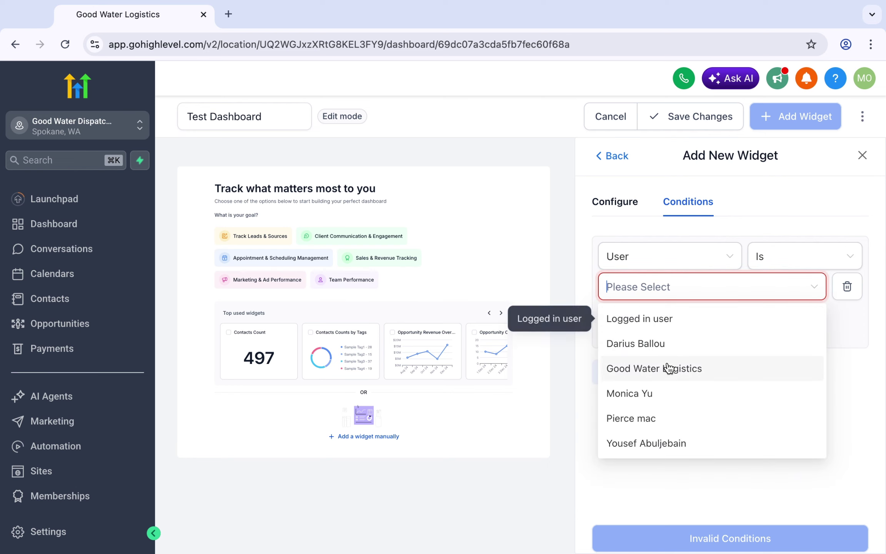
pyautogui.click(673, 322)
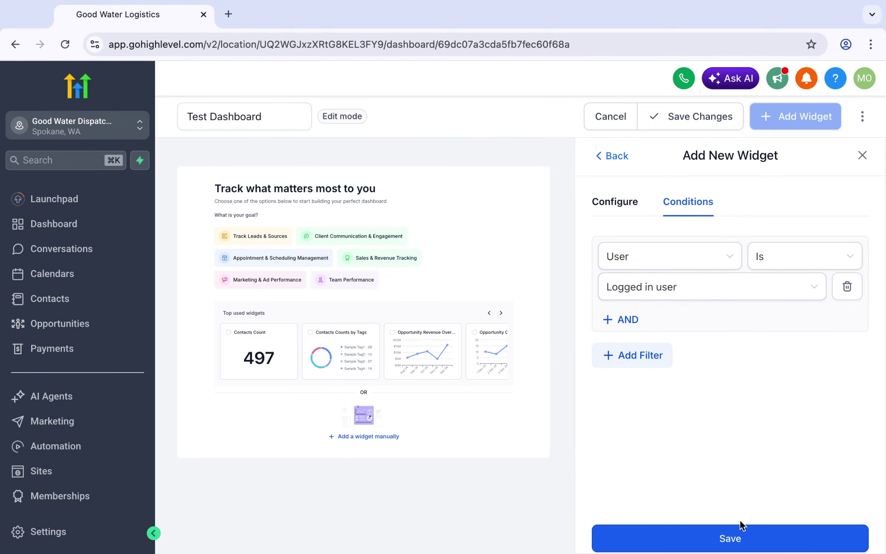
pyautogui.click(734, 541)
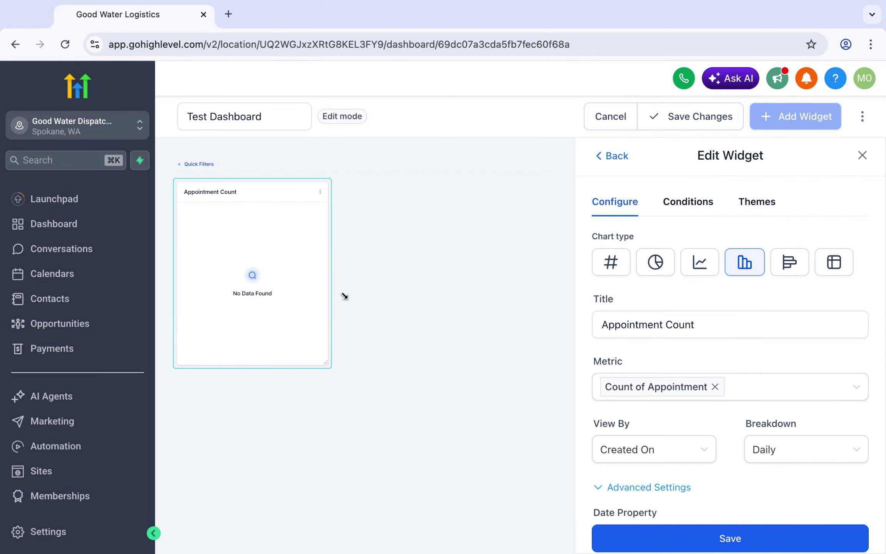
# Save the dashboard with a wider Appointment Count widget and check its date range options
pyautogui.moveTo(345, 295); pyautogui.dragTo(351, 331)
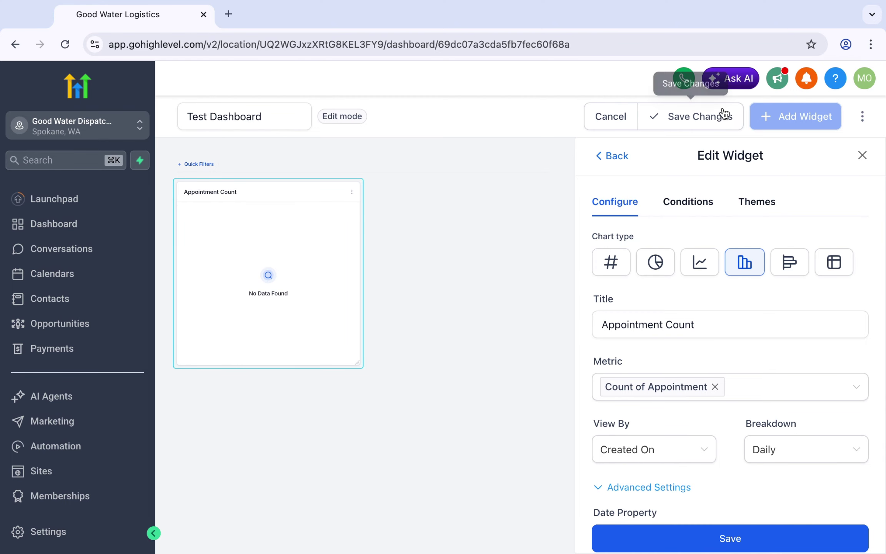
pyautogui.click(716, 120)
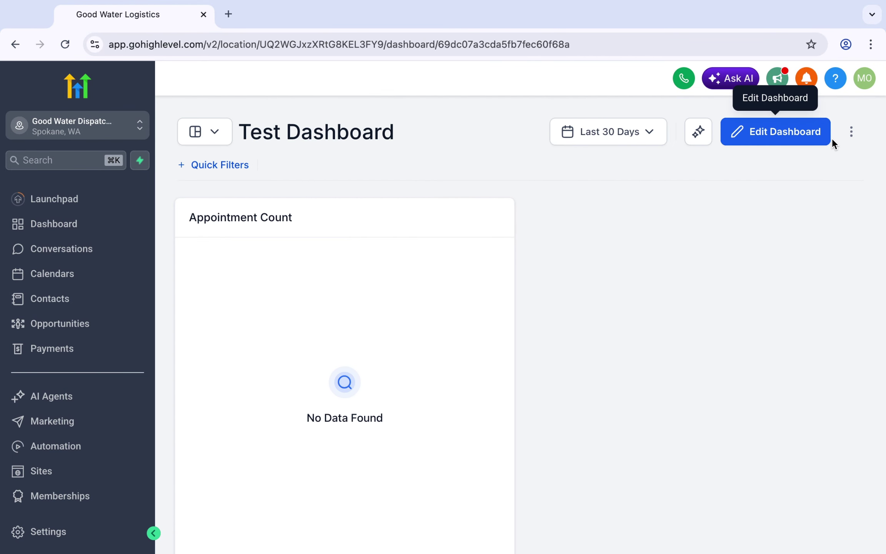
pyautogui.click(625, 130)
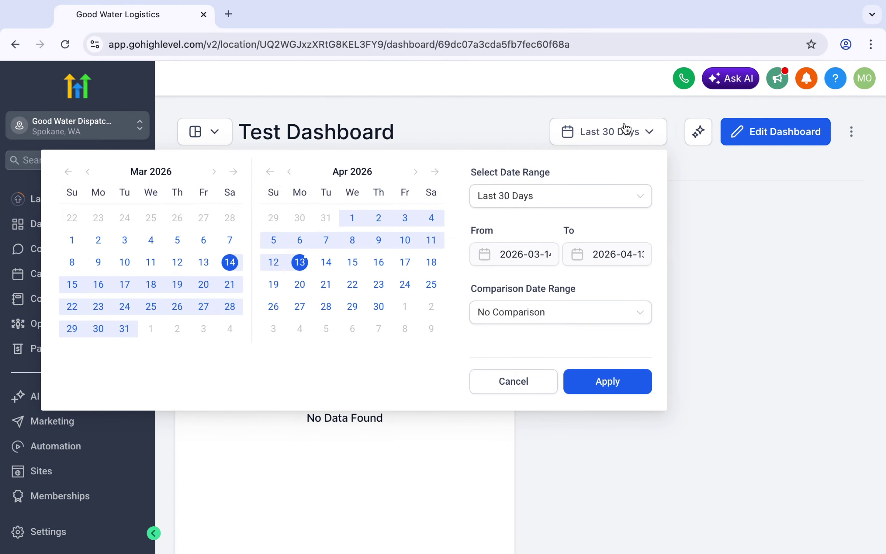
pyautogui.click(626, 129)
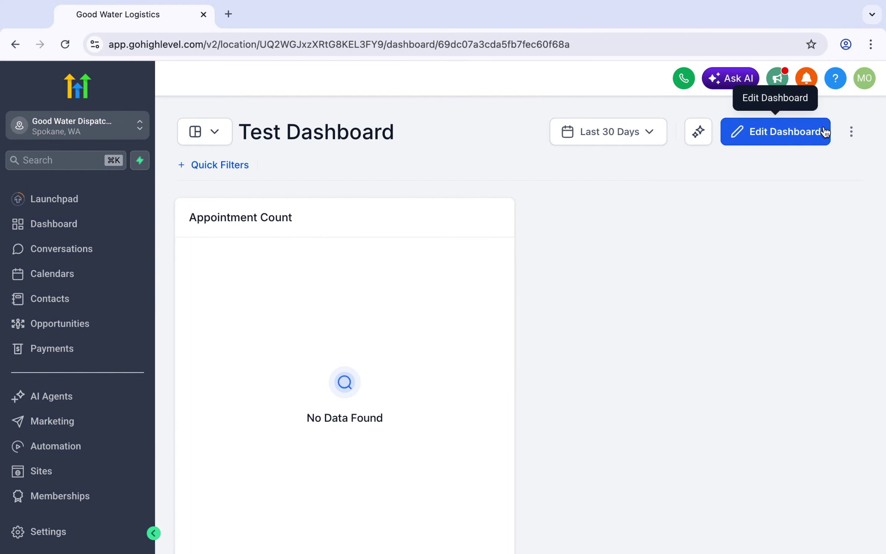
# Add a Contacts Count widget from the Contacts category as a line chart and save the dashboard changes
pyautogui.click(812, 132)
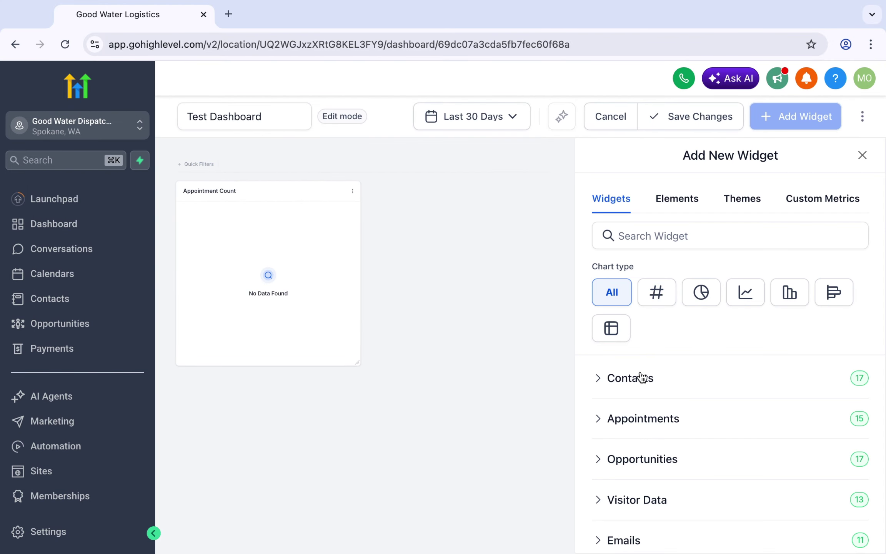
pyautogui.click(598, 379)
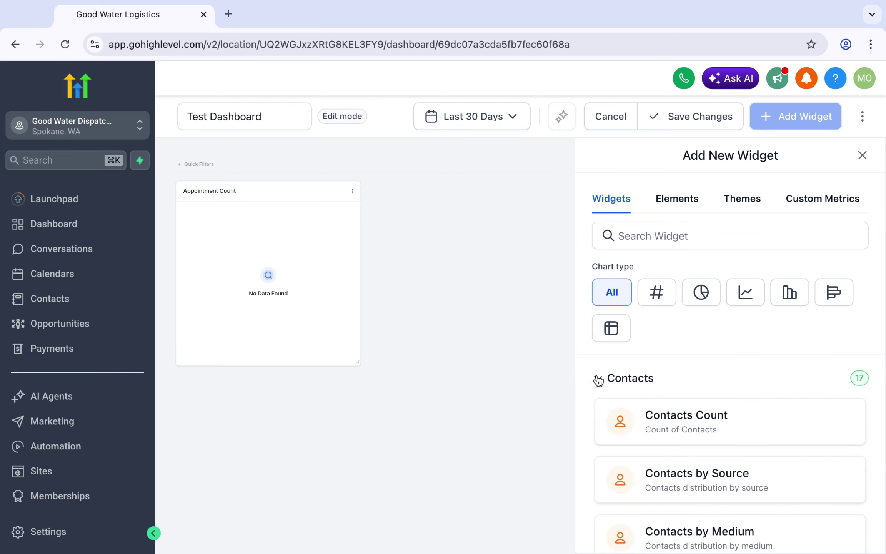
pyautogui.click(696, 437)
pyautogui.click(699, 265)
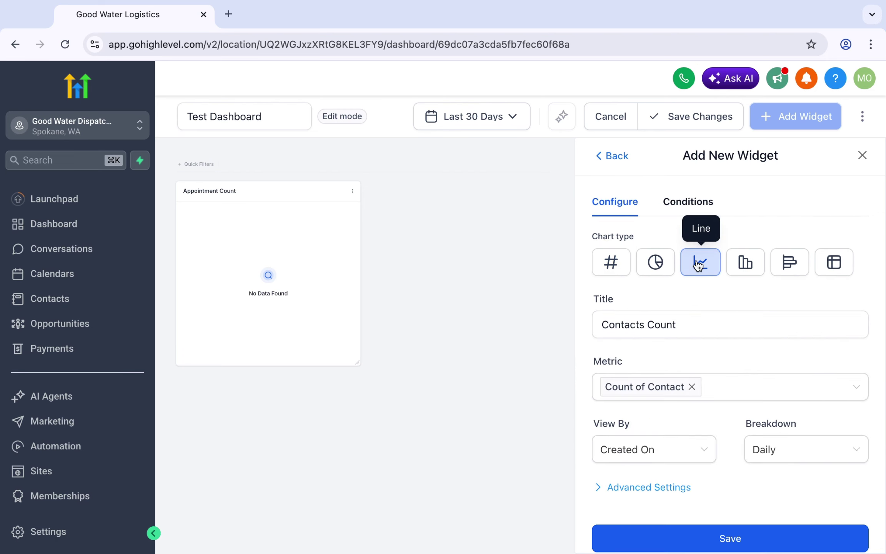
pyautogui.click(696, 543)
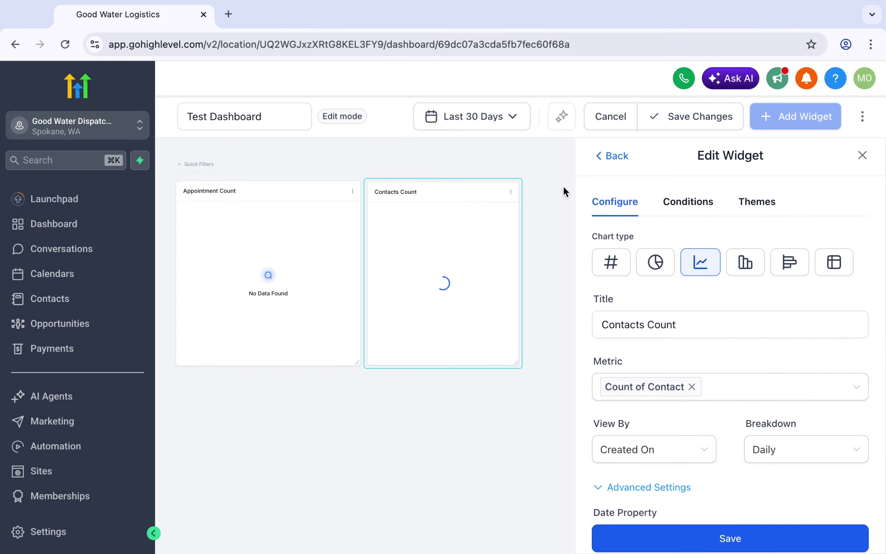
pyautogui.click(863, 161)
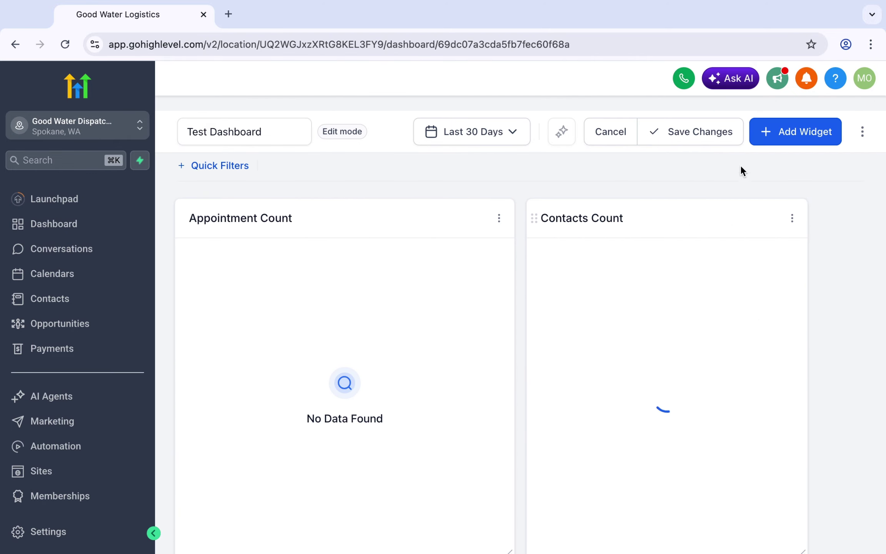
pyautogui.click(695, 134)
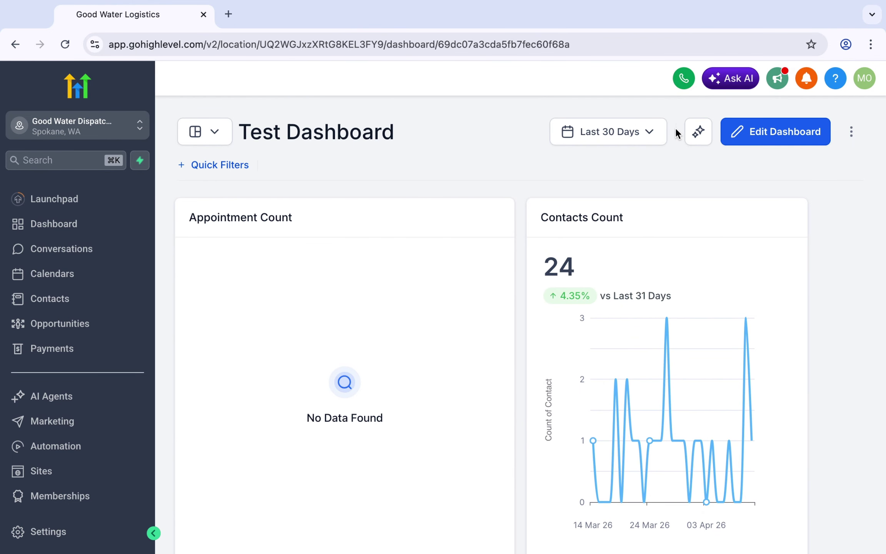
# Reopen the dashboard for editing and widen the Contacts Count widget to match the Appointment Count widget beside it
pyautogui.click(793, 142)
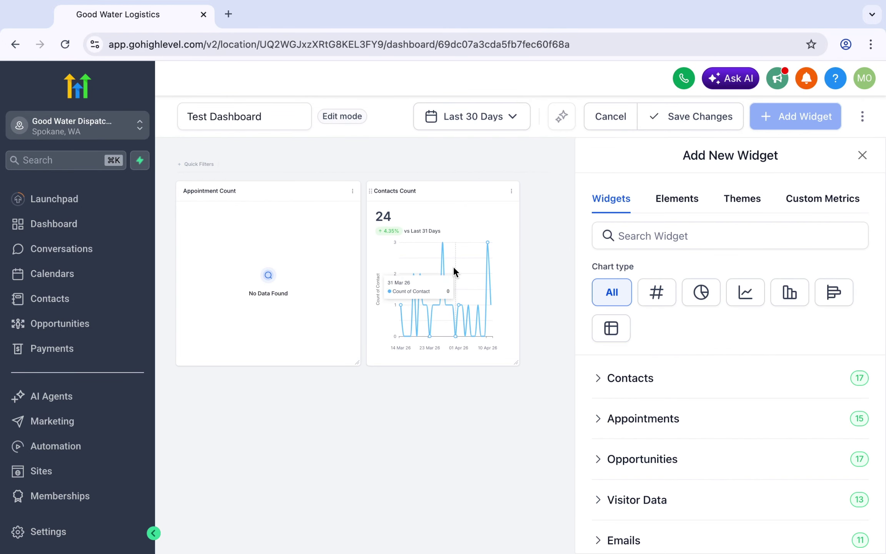
pyautogui.moveTo(453, 265)
pyautogui.mouseDown()
pyautogui.moveTo(514, 266)
pyautogui.moveTo(462, 265)
pyautogui.mouseUp()
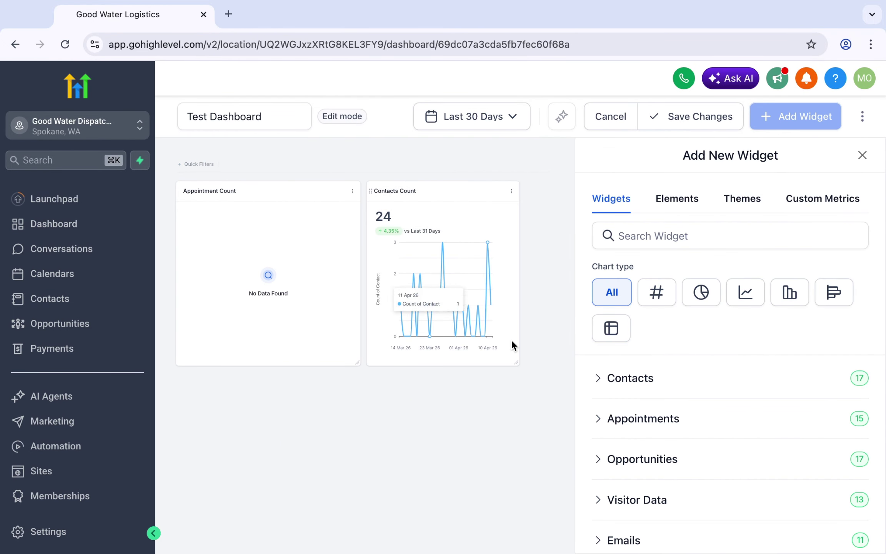
pyautogui.moveTo(518, 363); pyautogui.dragTo(503, 351)
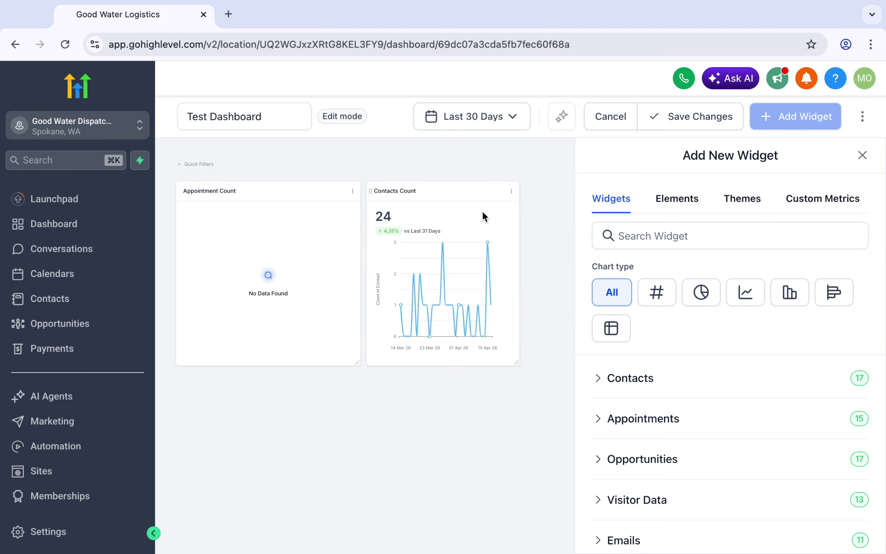
pyautogui.moveTo(482, 211); pyautogui.dragTo(536, 258)
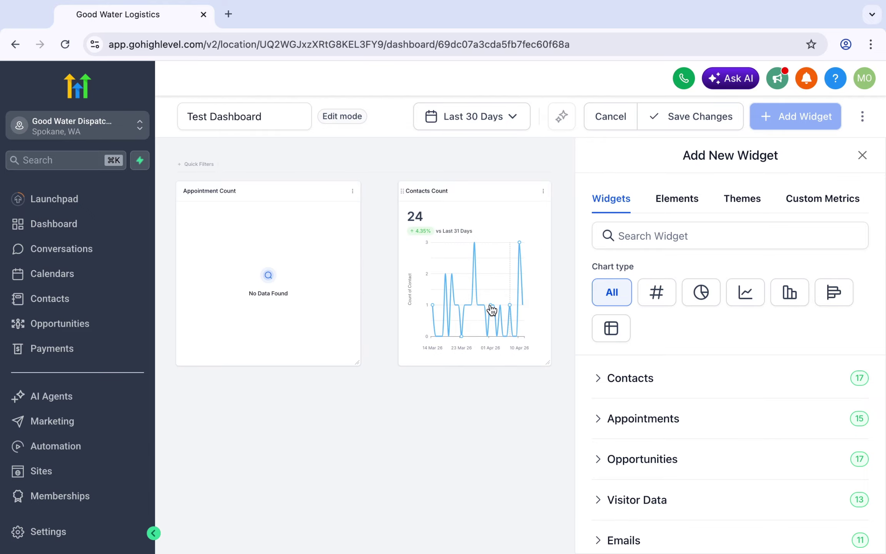
pyautogui.moveTo(491, 311); pyautogui.dragTo(449, 296)
pyautogui.moveTo(517, 363); pyautogui.dragTo(569, 365)
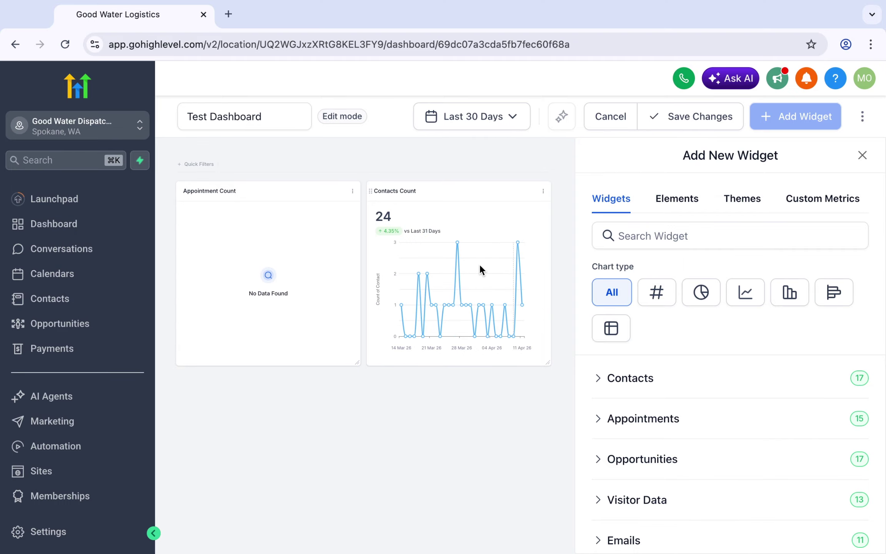
pyautogui.click(748, 300)
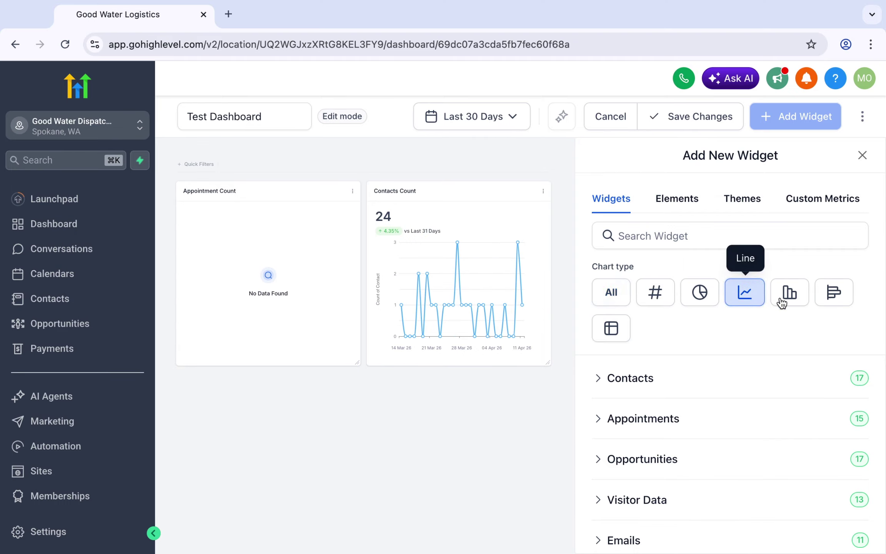
pyautogui.click(782, 302)
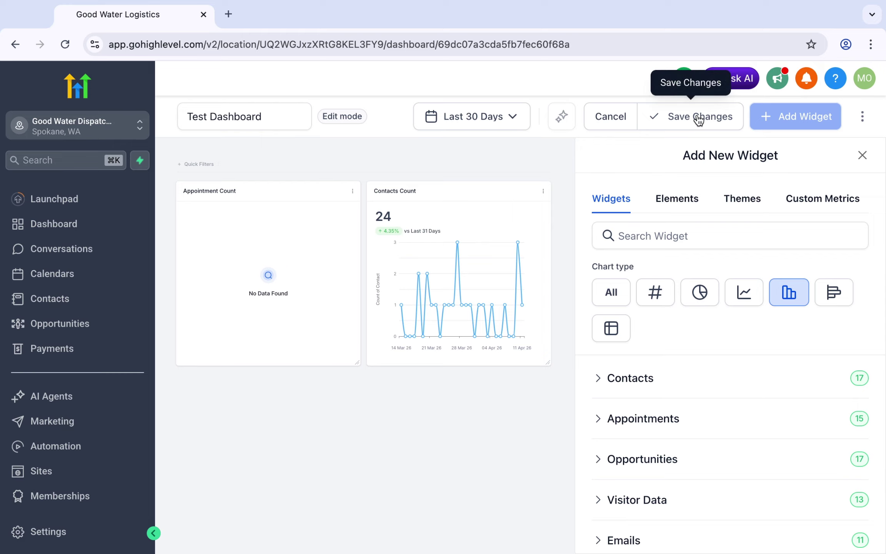
pyautogui.click(544, 192)
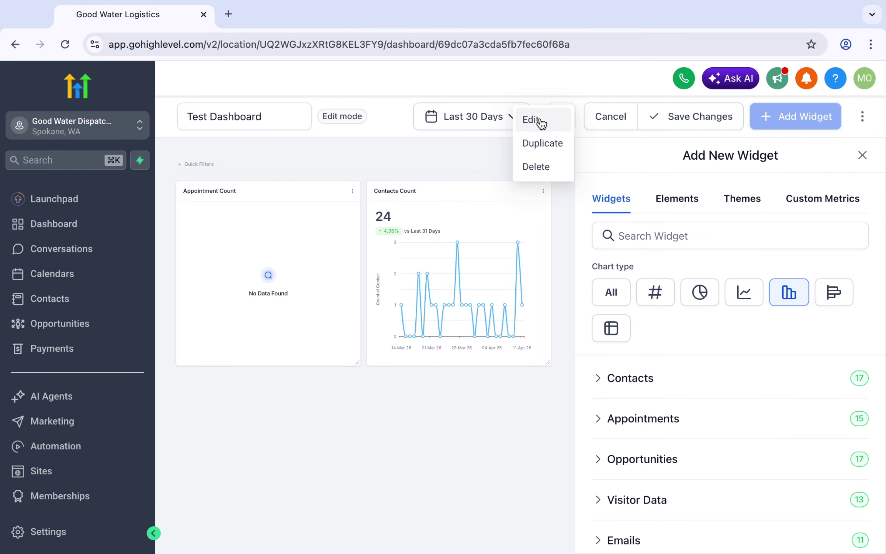
pyautogui.click(549, 241)
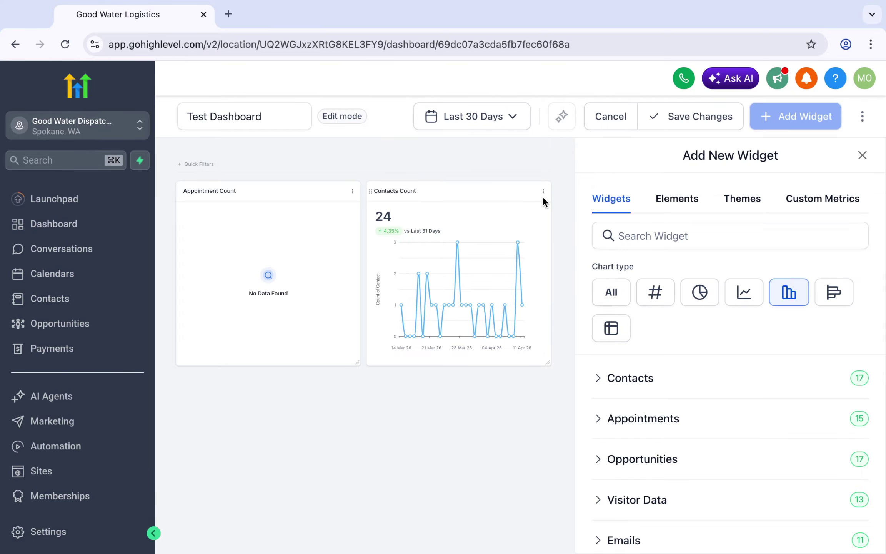
# Change the Contacts Count widget's chart type to vertical bars, and save both the widget and the dashboard
pyautogui.click(543, 191)
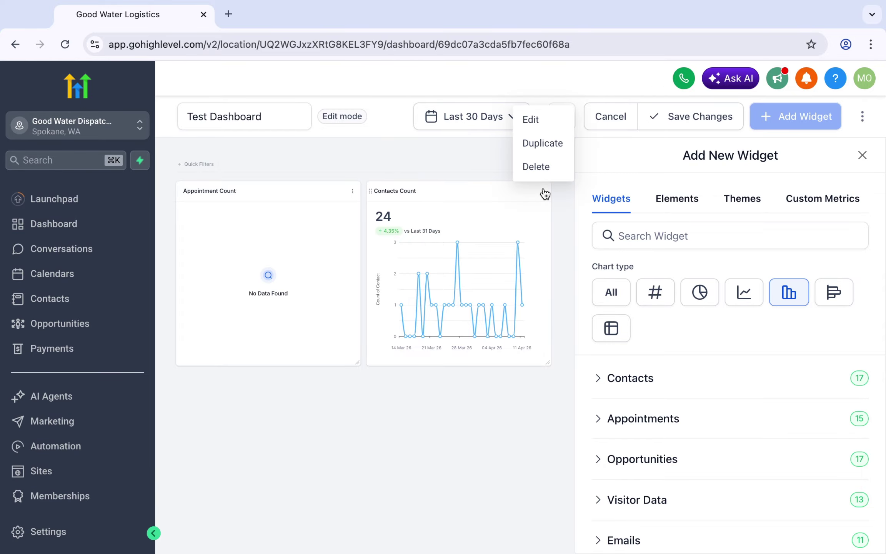
pyautogui.click(541, 119)
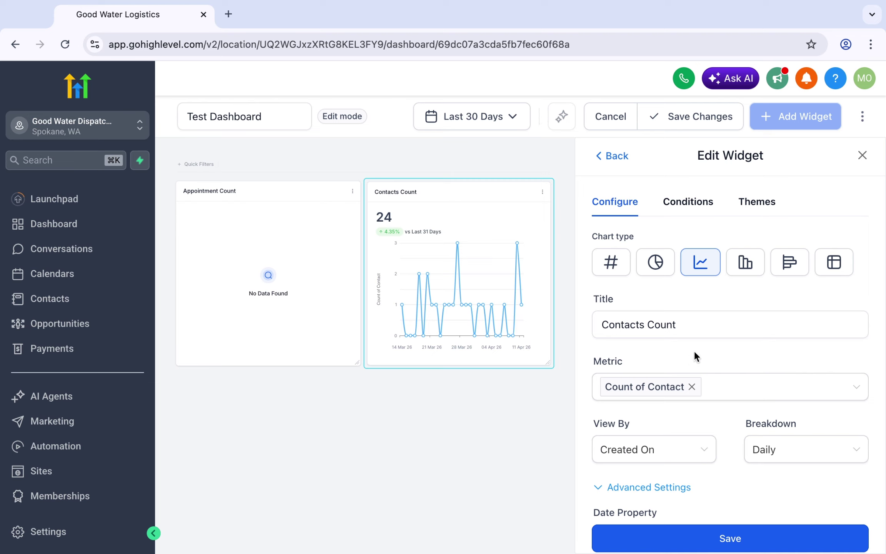
pyautogui.click(745, 271)
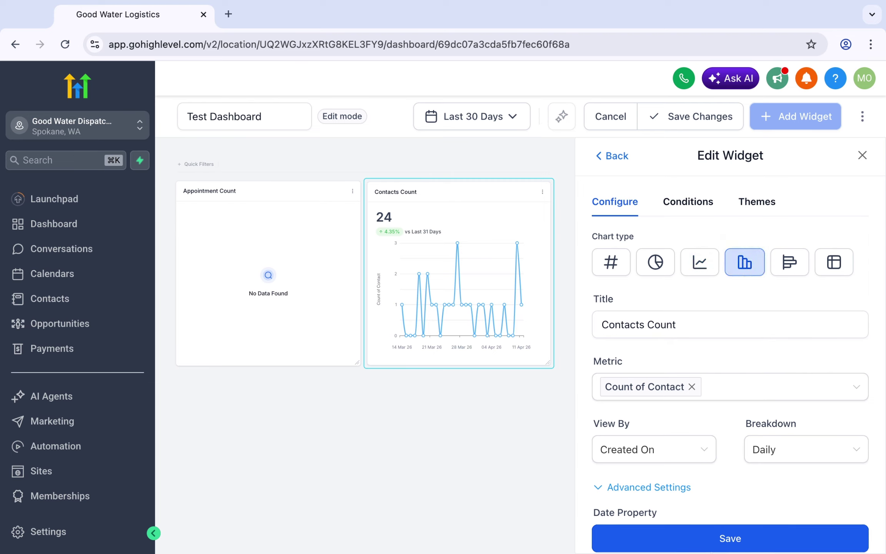
pyautogui.click(720, 538)
pyautogui.click(760, 322)
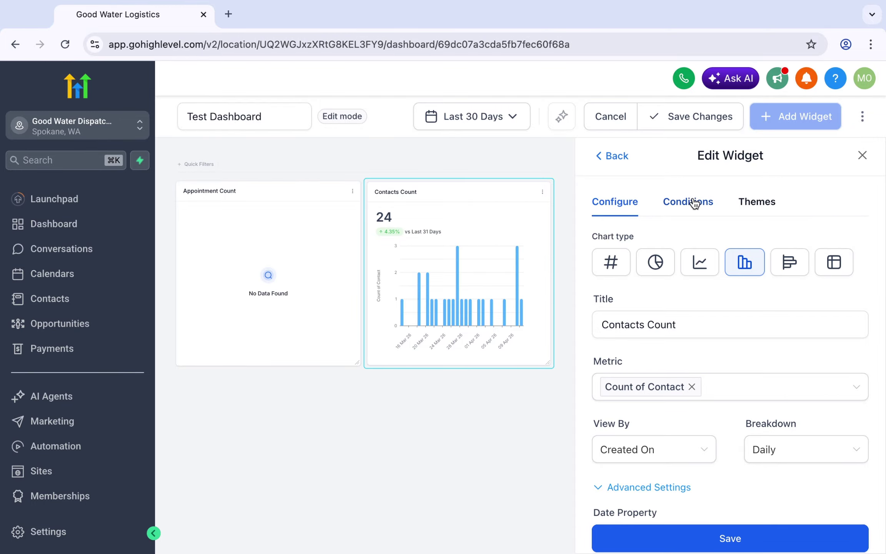
pyautogui.click(690, 111)
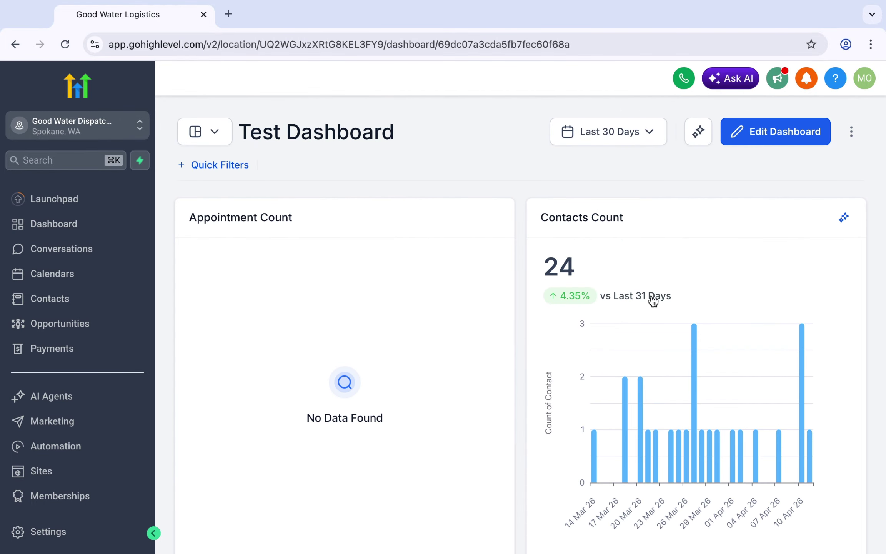
# Reopen the Test Dashboard for editing and look through the available widget categories
pyautogui.click(791, 135)
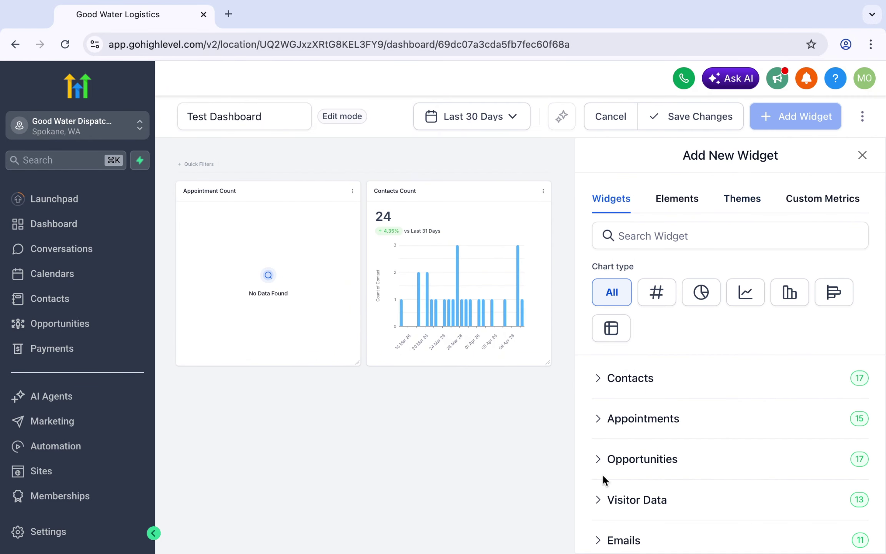
pyautogui.scroll(-4, 603, 477)
pyautogui.scroll(-4, 604, 475)
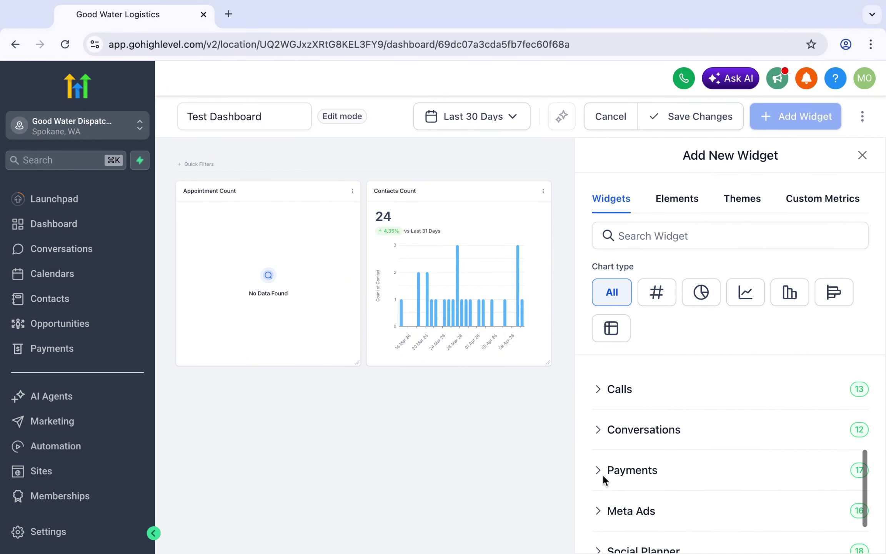
pyautogui.scroll(7, 603, 475)
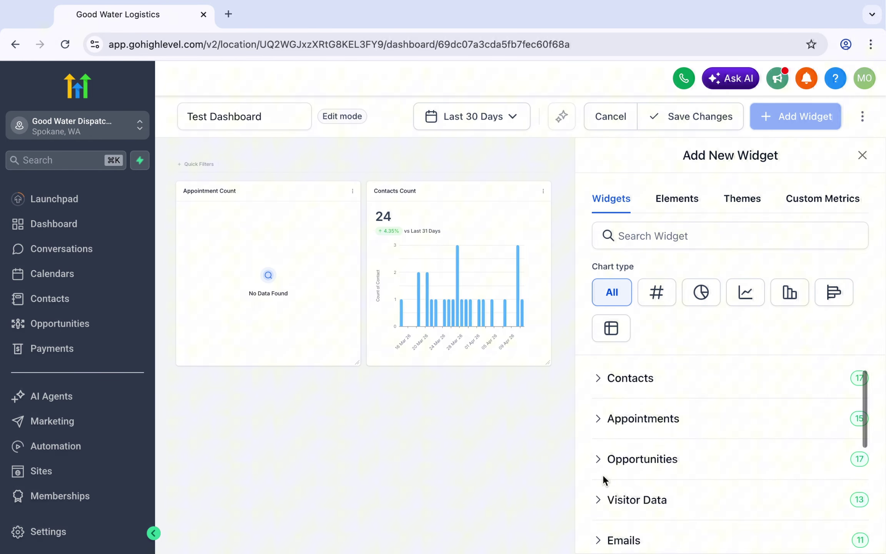
# Review the widgets offered in the Contacts category and the remaining categories below it, and collapse Contacts
pyautogui.click(600, 378)
pyautogui.scroll(-3, 615, 430)
pyautogui.scroll(-10, 624, 418)
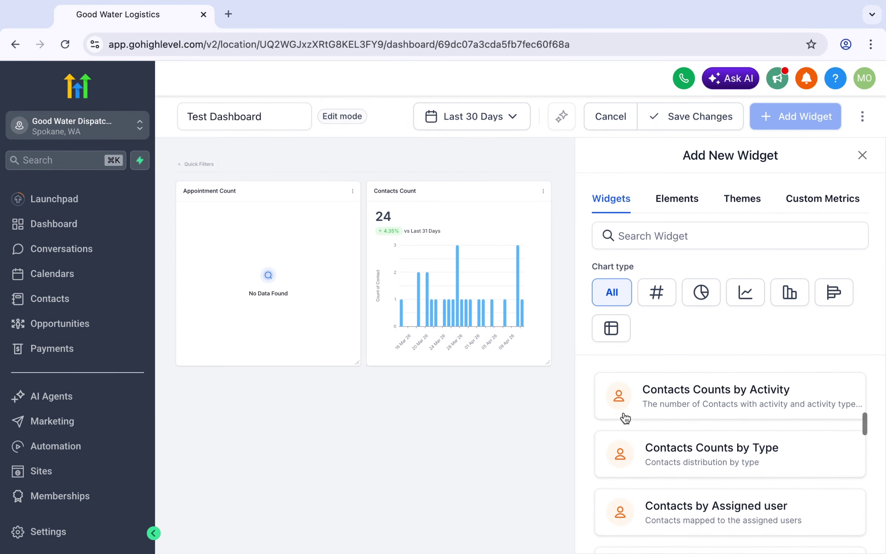
pyautogui.scroll(-10, 625, 417)
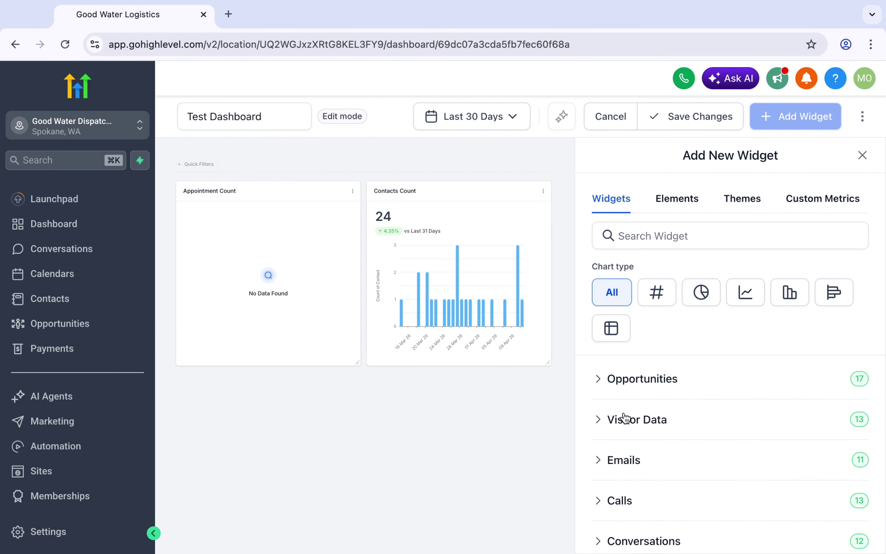
pyautogui.scroll(-5, 624, 416)
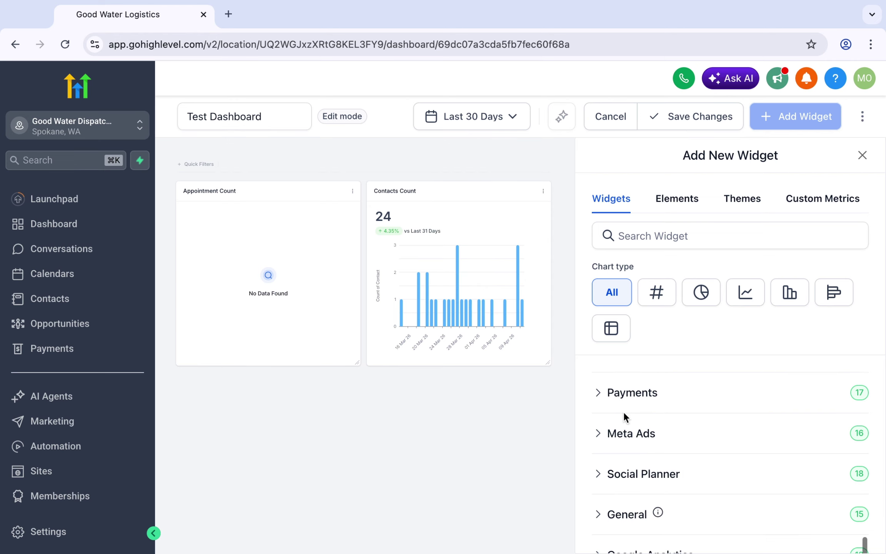
pyautogui.scroll(-1, 624, 411)
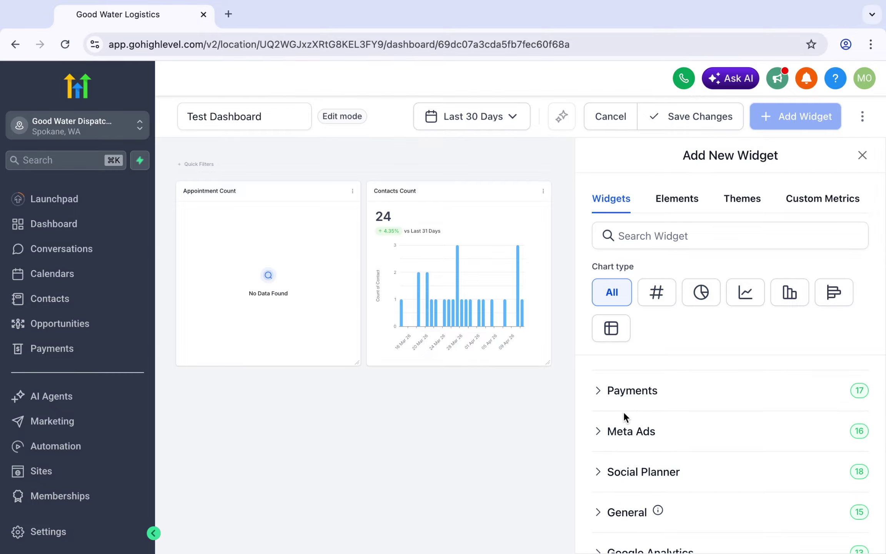
pyautogui.scroll(15, 624, 411)
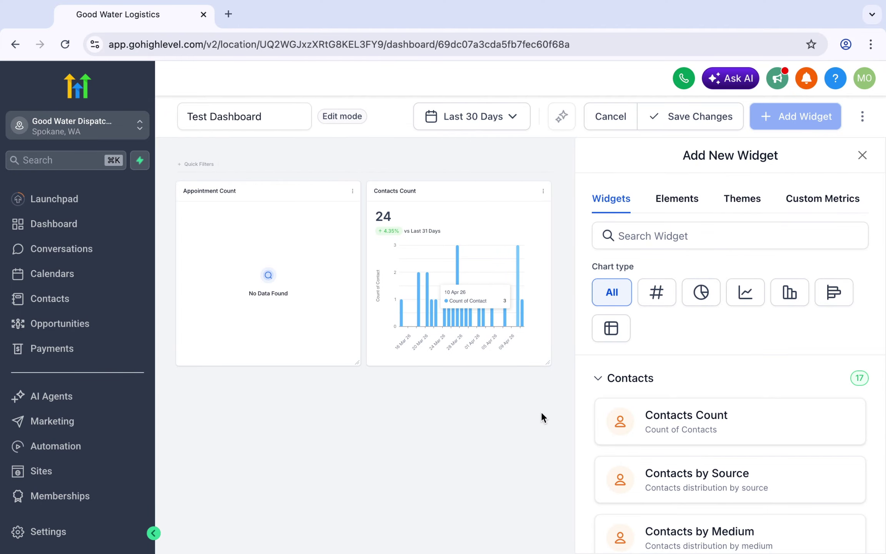
pyautogui.scroll(-1, 647, 418)
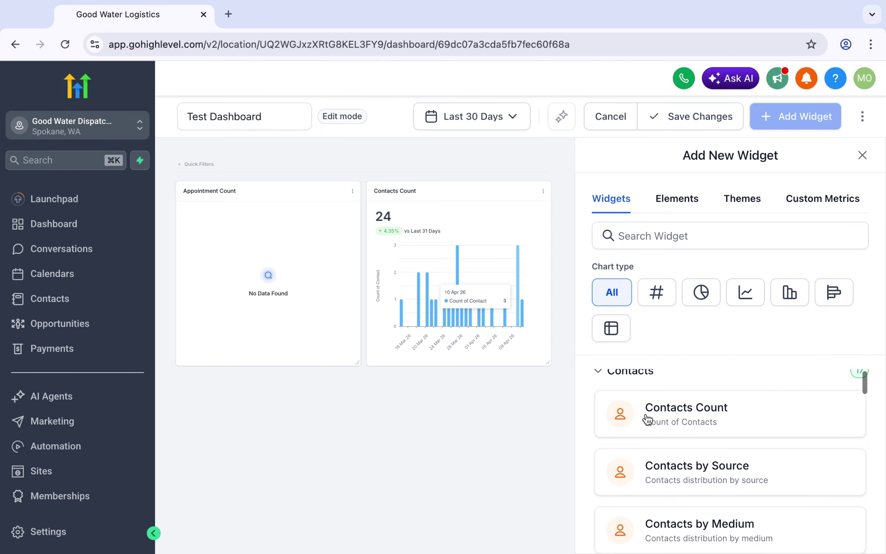
pyautogui.scroll(-3, 645, 420)
pyautogui.scroll(4, 645, 420)
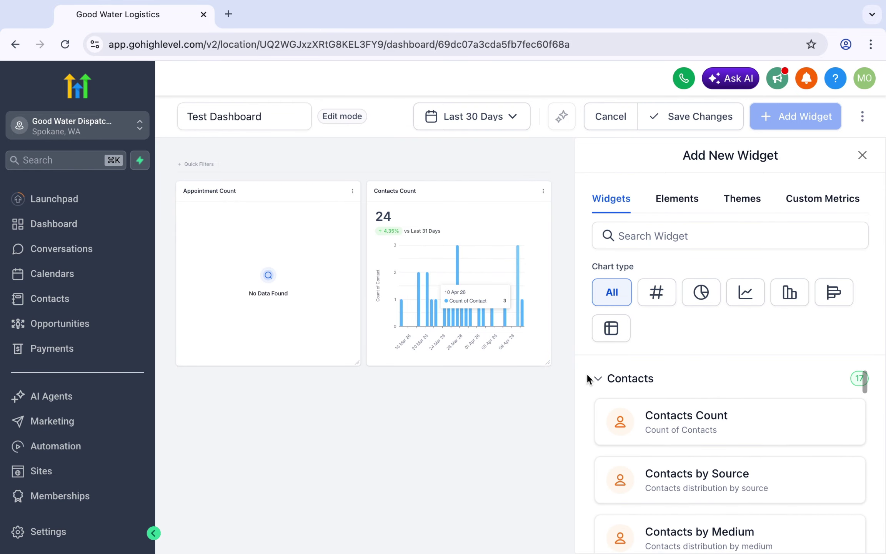
pyautogui.click(595, 378)
# Expand the Opportunities category, review its opportunity count and value widgets, and collapse it
pyautogui.click(646, 461)
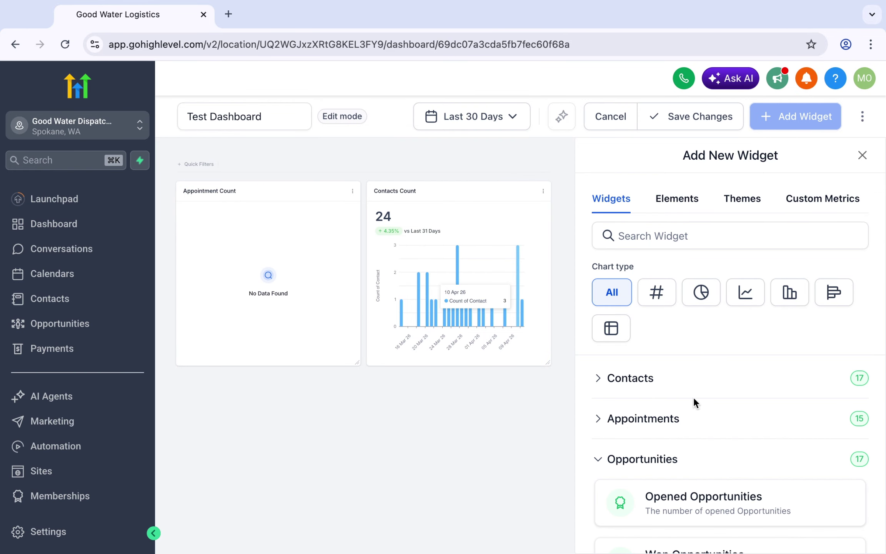
pyautogui.scroll(-3, 692, 425)
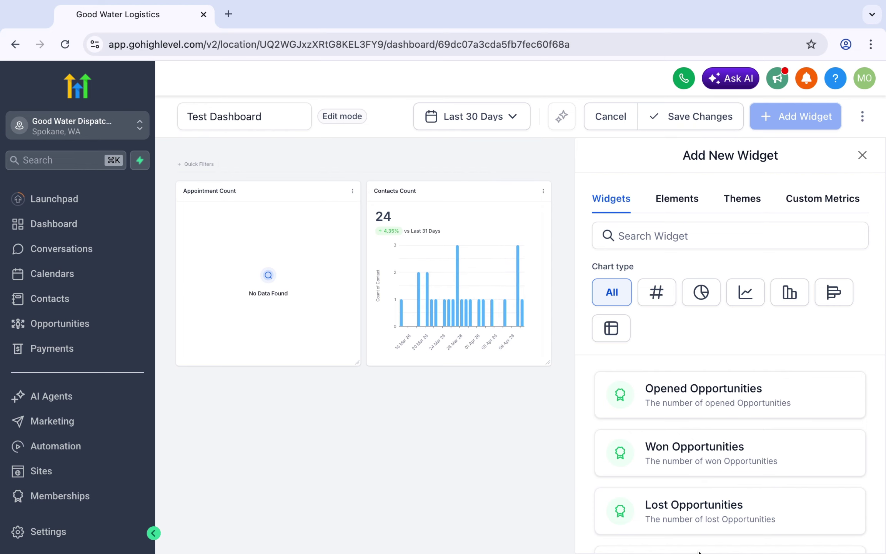
pyautogui.scroll(-5, 709, 467)
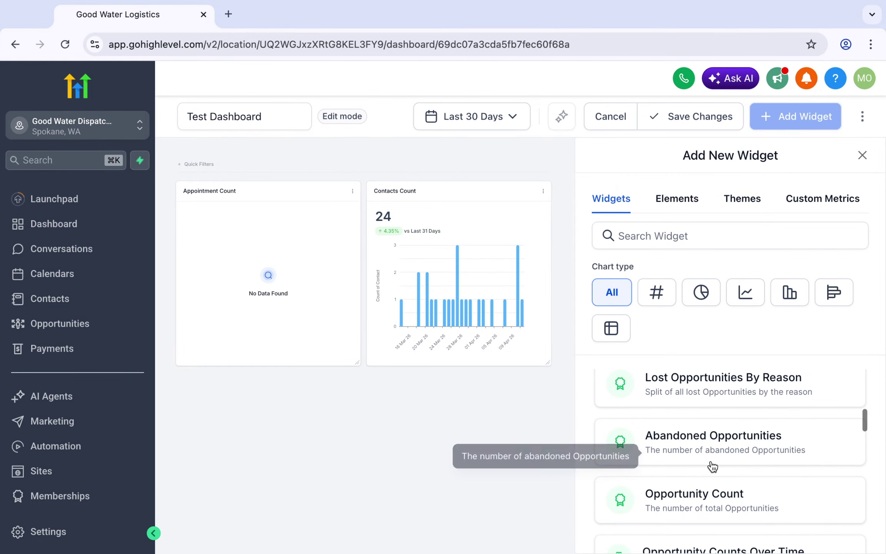
pyautogui.scroll(-10, 712, 466)
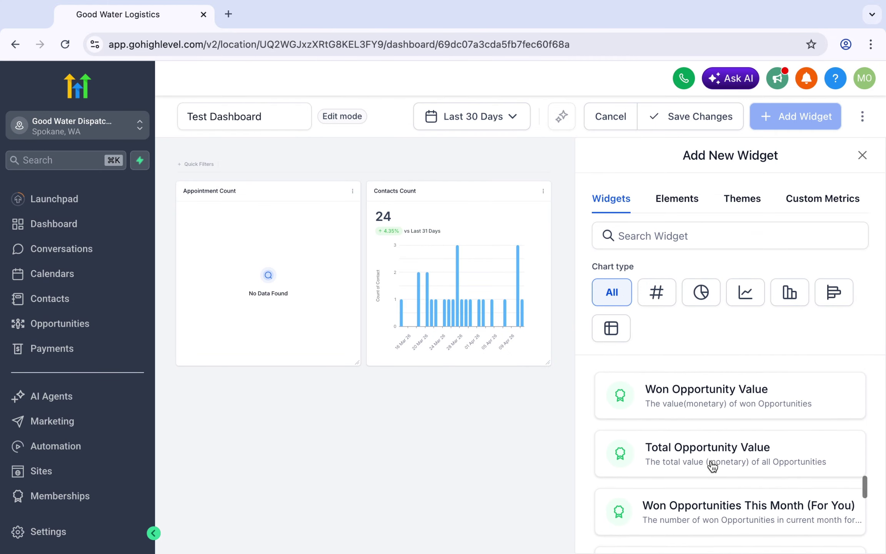
pyautogui.scroll(-10, 712, 466)
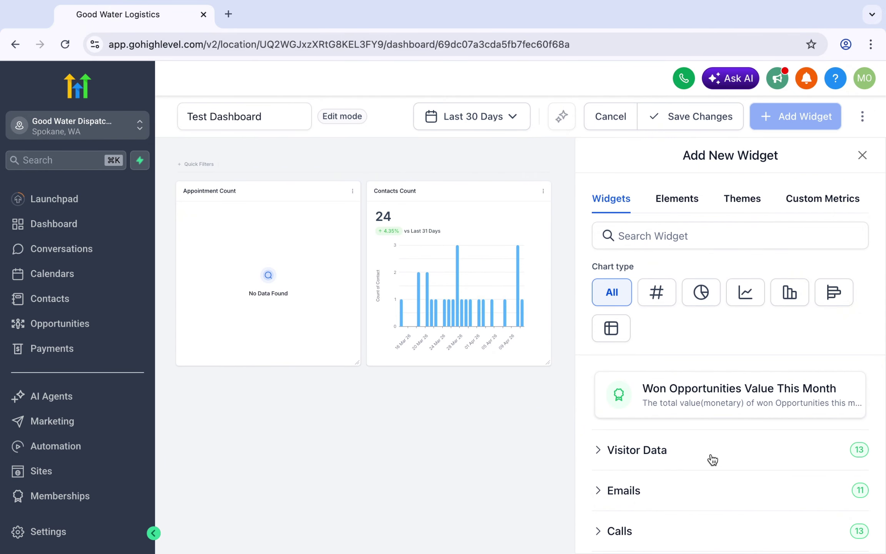
pyautogui.scroll(15, 656, 465)
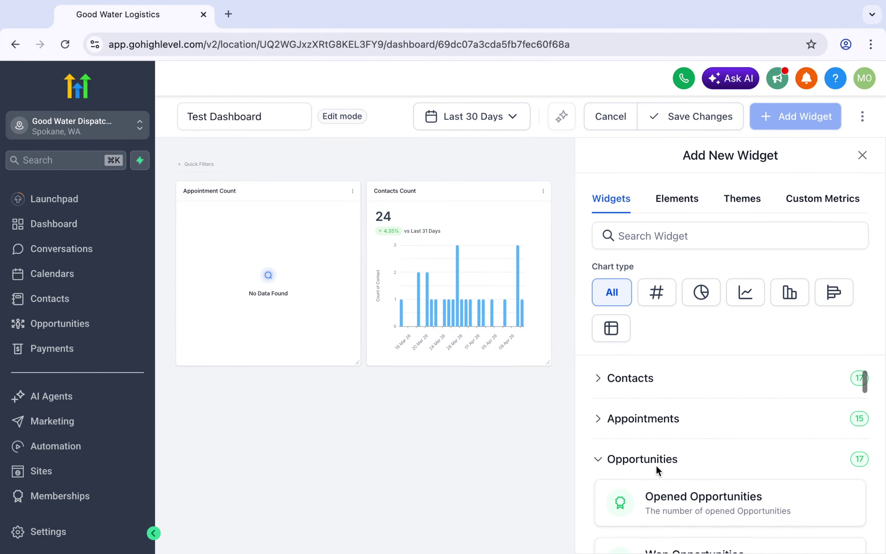
pyautogui.click(599, 466)
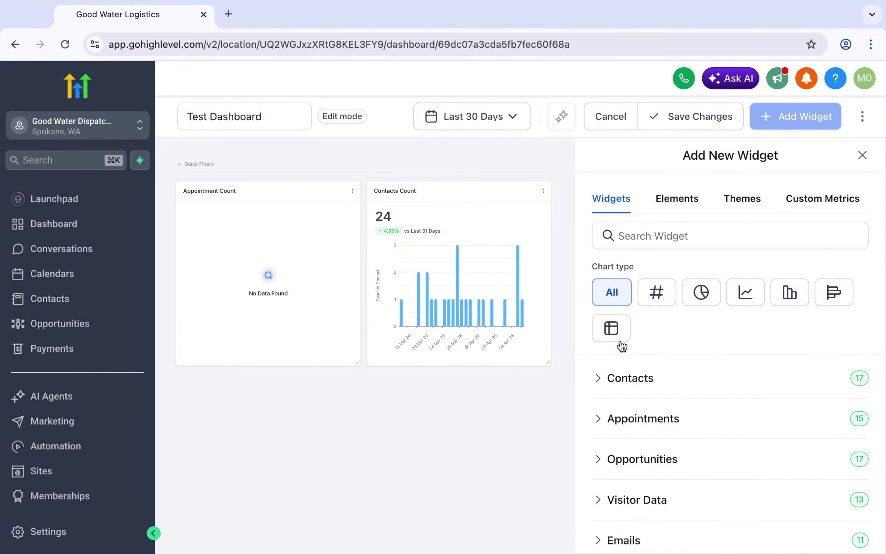
# Expand the Conversations category and review its unread, assigned and unassigned conversation widgets
pyautogui.scroll(-5, 692, 538)
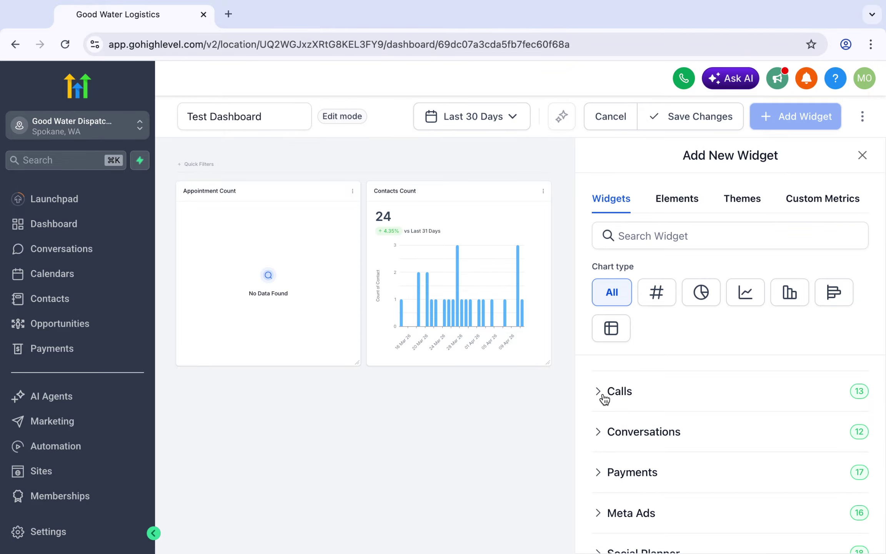
pyautogui.click(600, 437)
pyautogui.scroll(-2, 699, 406)
pyautogui.scroll(-1, 698, 403)
pyautogui.scroll(2, 738, 423)
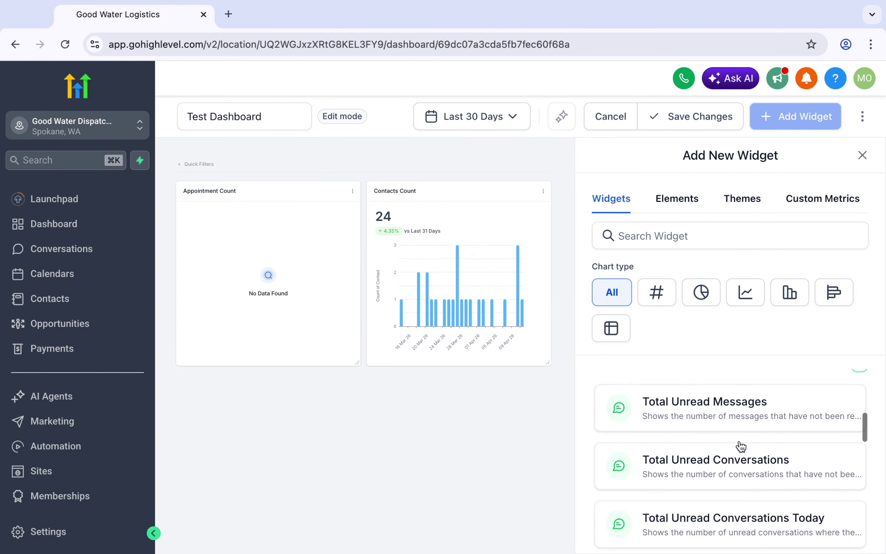
pyautogui.scroll(-3, 738, 449)
pyautogui.scroll(-1, 741, 446)
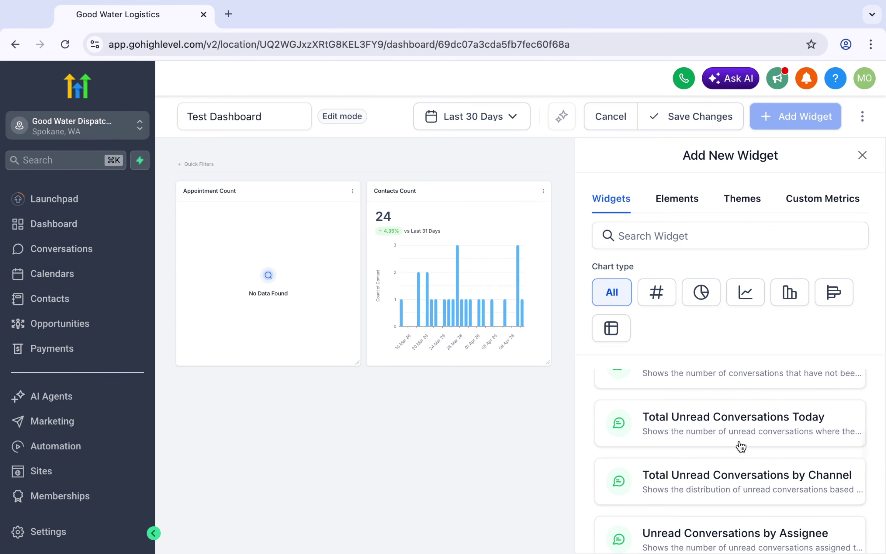
pyautogui.scroll(-5, 741, 446)
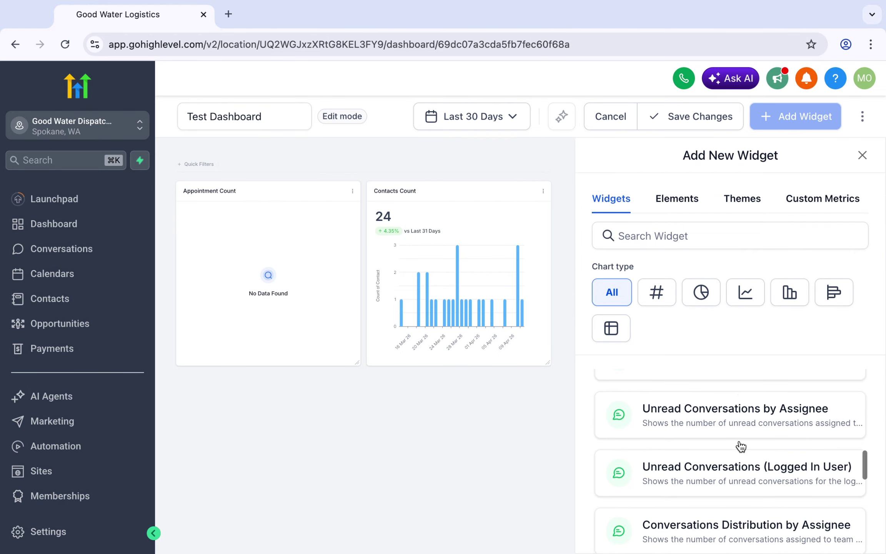
pyautogui.scroll(-3, 739, 441)
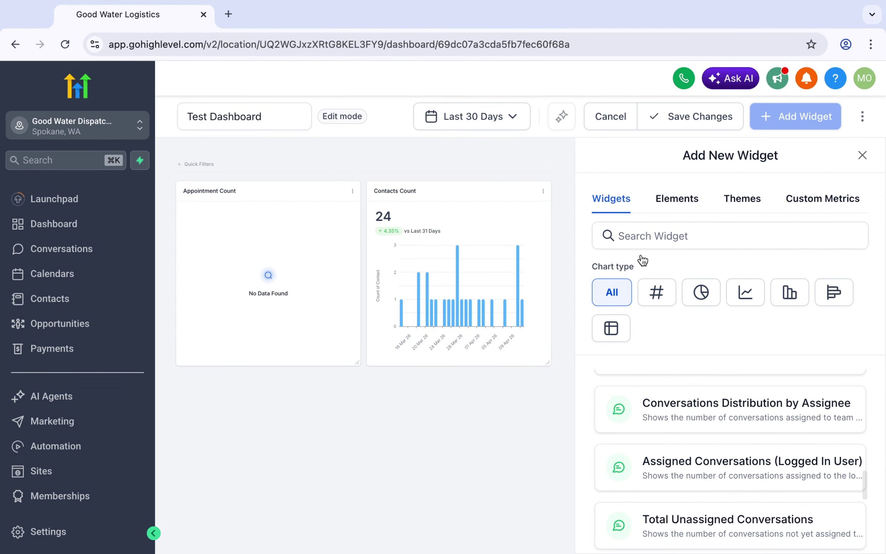
# Check the Custom Metrics options for new widgets and save the dashboard to leave edit mode
pyautogui.click(818, 203)
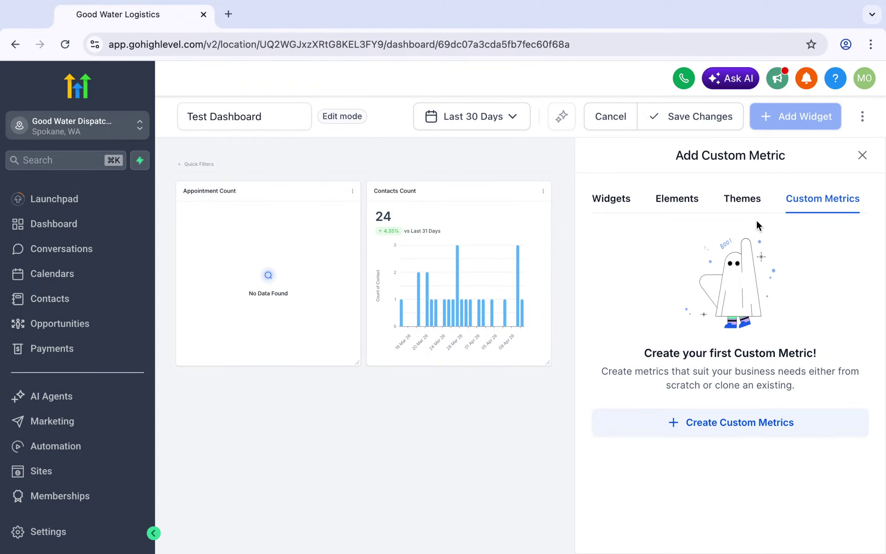
pyautogui.click(862, 155)
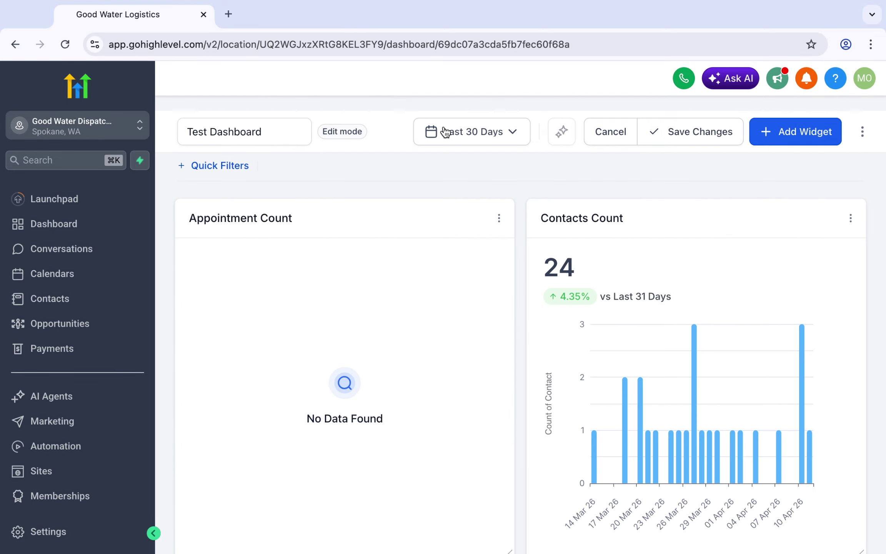
pyautogui.click(863, 133)
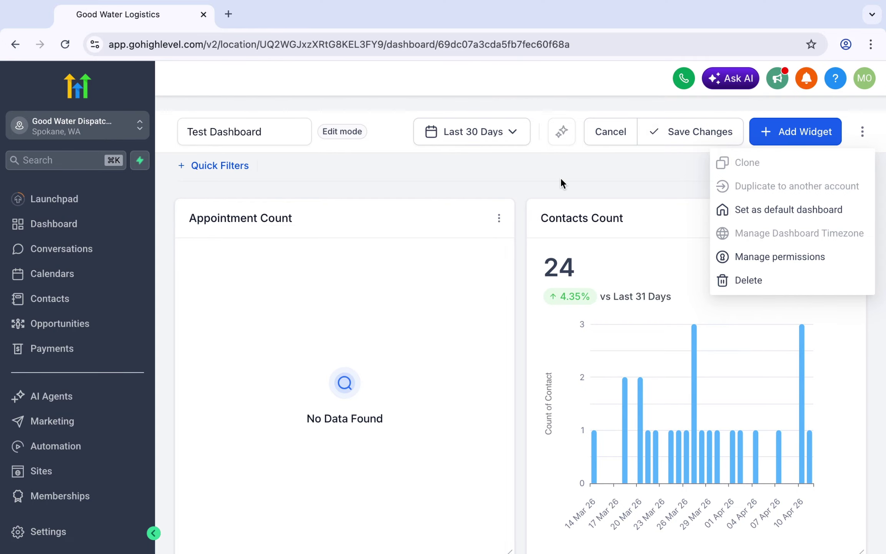
pyautogui.click(667, 135)
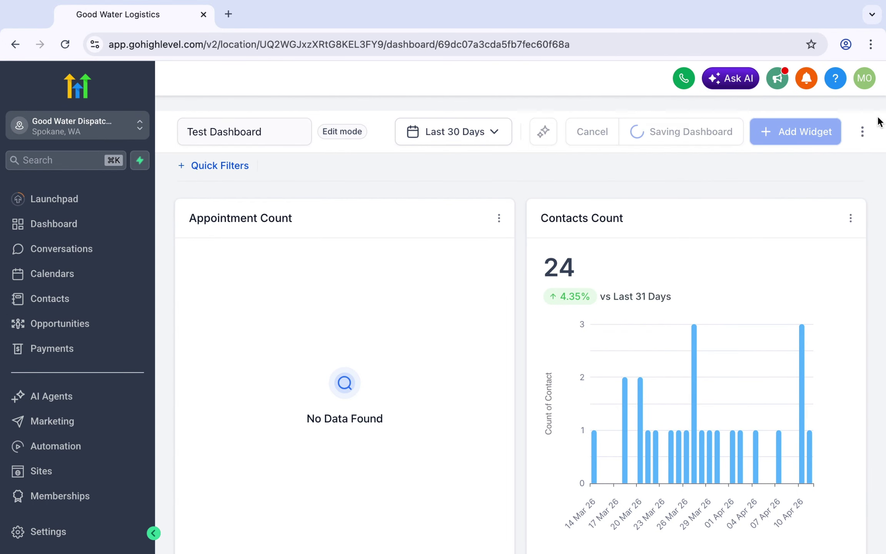
# Delete the Test Dashboard and confirm the deletion
pyautogui.click(863, 130)
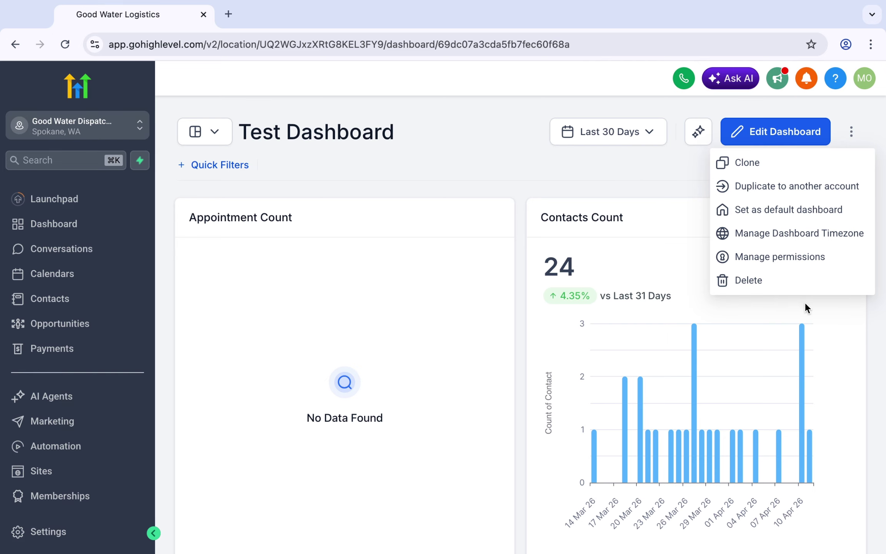
pyautogui.click(748, 284)
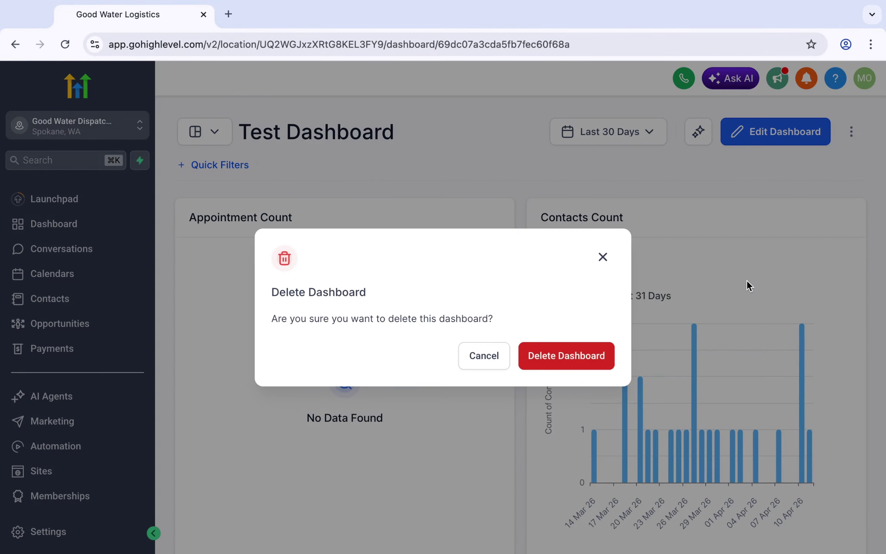
pyautogui.click(567, 357)
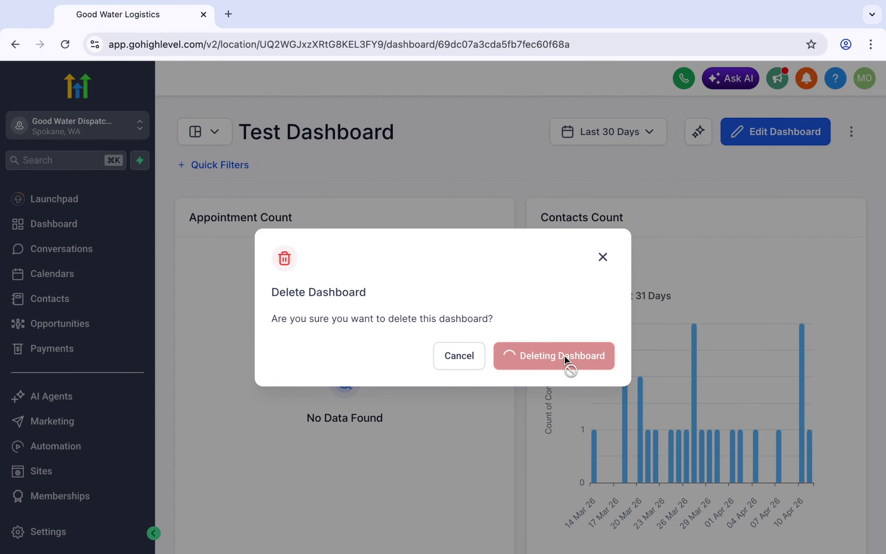